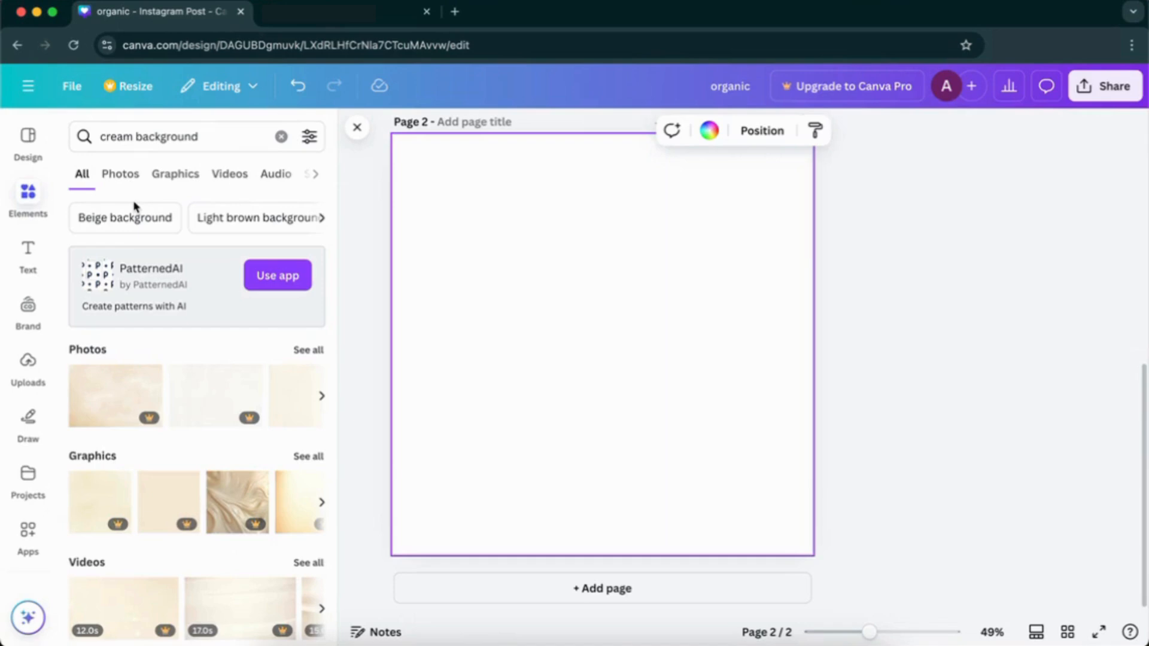
- Find the cream photo with diagonal folds among the photo results and set it as page 2's background
{"action": "left_click", "coordinate": [121, 175]}
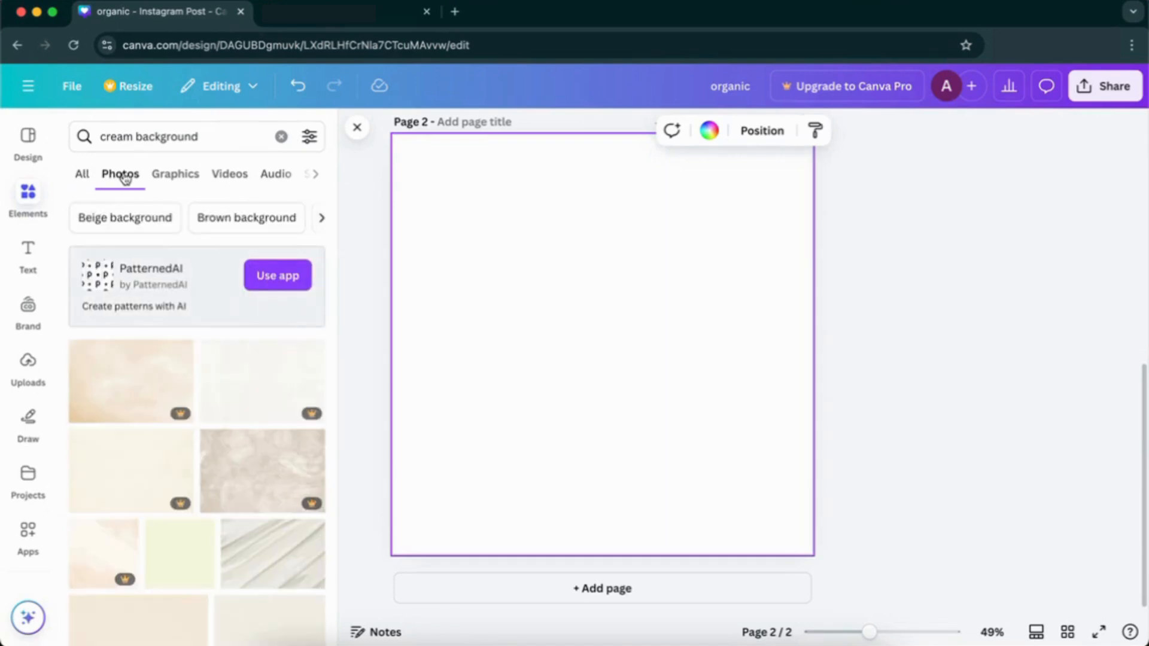
{"action": "scroll", "coordinate": [237, 351], "scroll_direction": "down", "scroll_amount": 3}
{"action": "left_click", "coordinate": [262, 361]}
{"action": "right_click", "coordinate": [605, 323]}
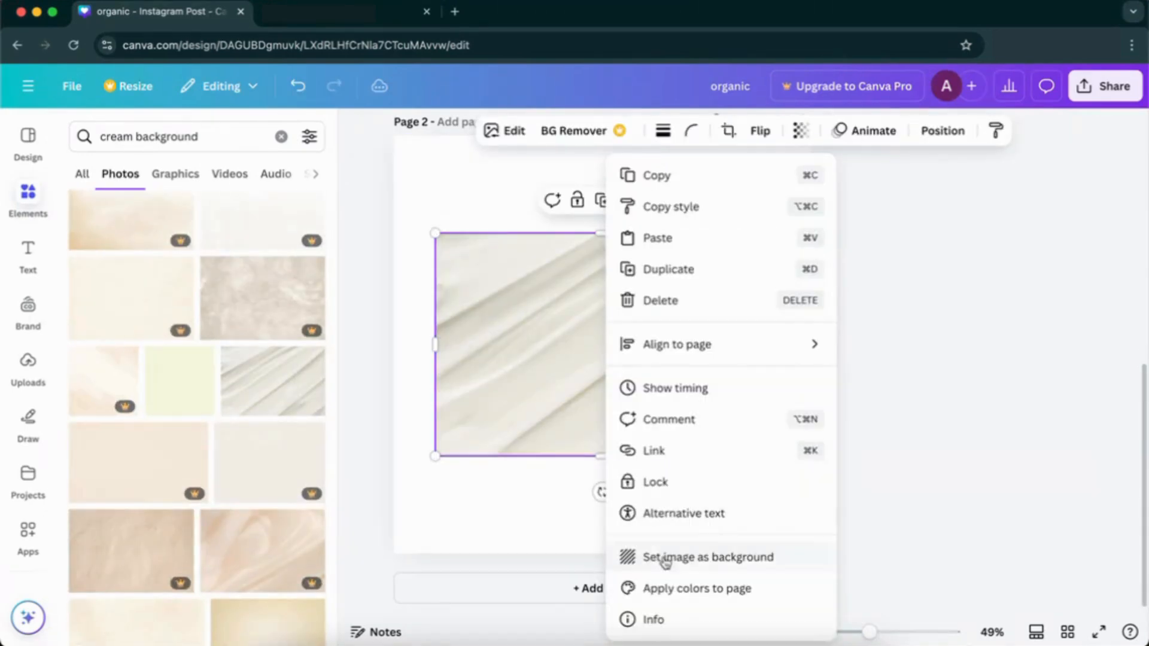
{"action": "left_click", "coordinate": [670, 569]}
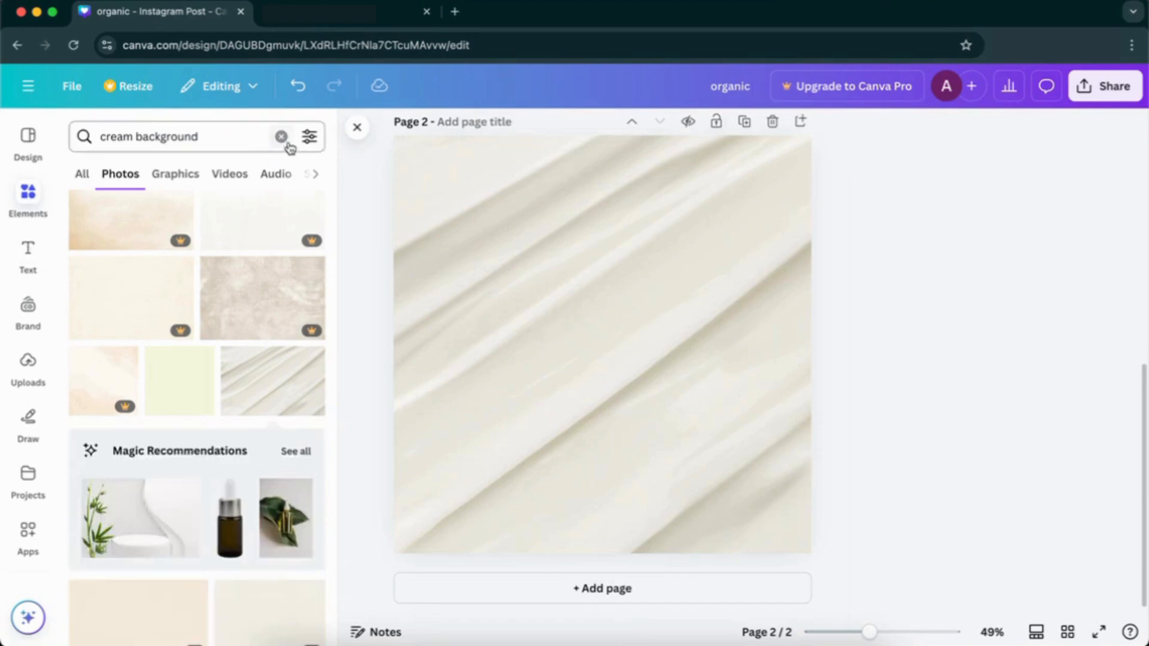
- Search the elements for "circle frame" and add the plain borderless circle frame to the page
{"action": "left_click", "coordinate": [281, 137]}
{"action": "type", "text": "circ"}
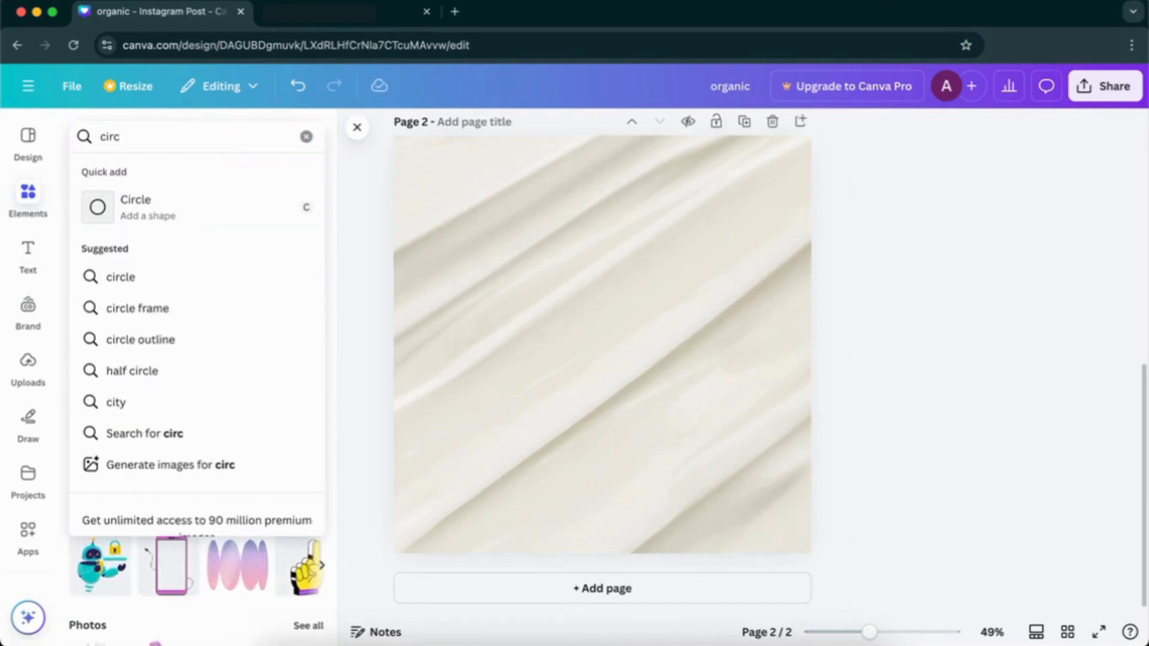
{"action": "type", "text": "le fr"}
{"action": "left_click", "coordinate": [203, 233]}
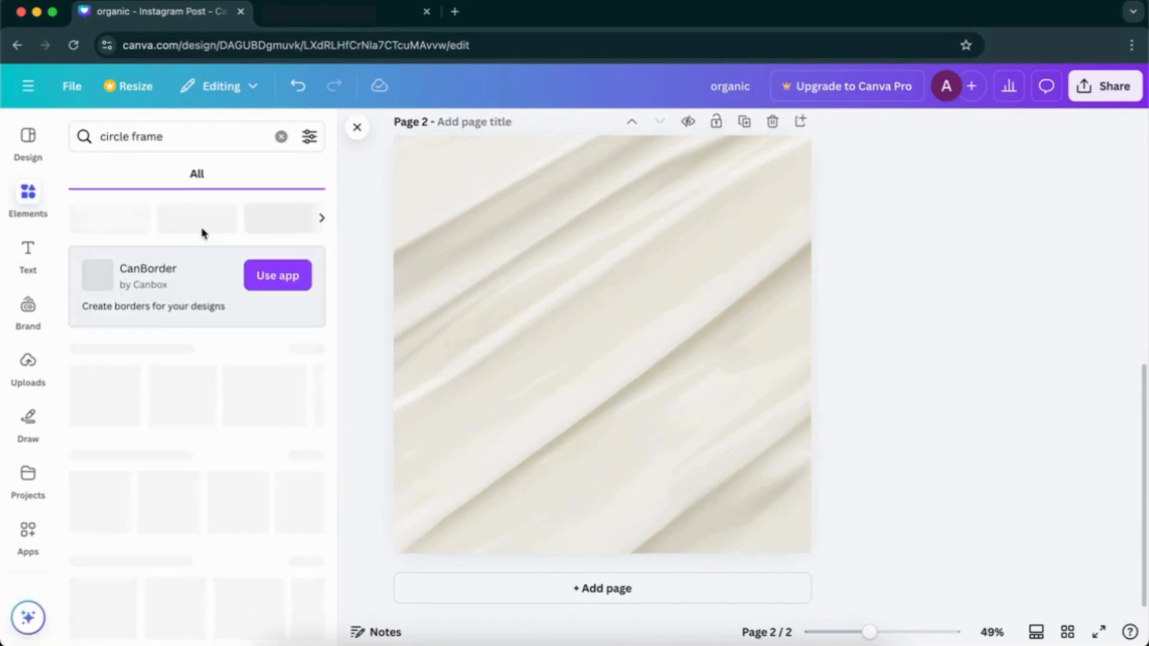
{"action": "left_click", "coordinate": [98, 392]}
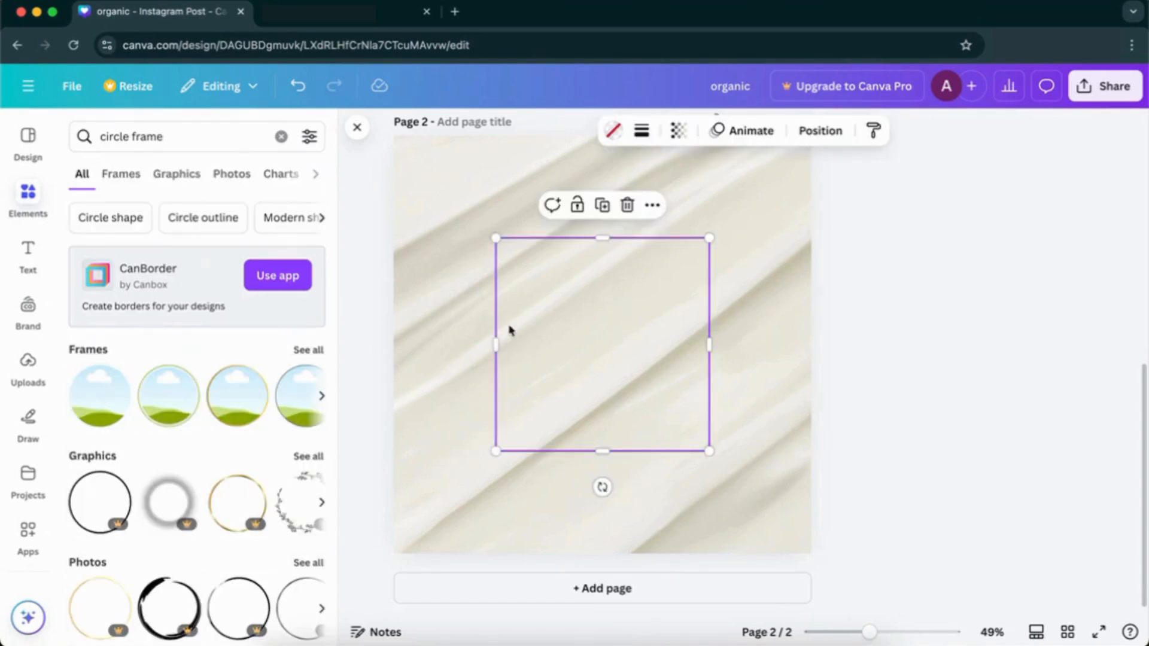
- Search the elements for "serum bottle" and limit the results to photos
{"action": "left_click", "coordinate": [281, 137]}
{"action": "left_click", "coordinate": [179, 136]}
{"action": "type", "text": "ser"}
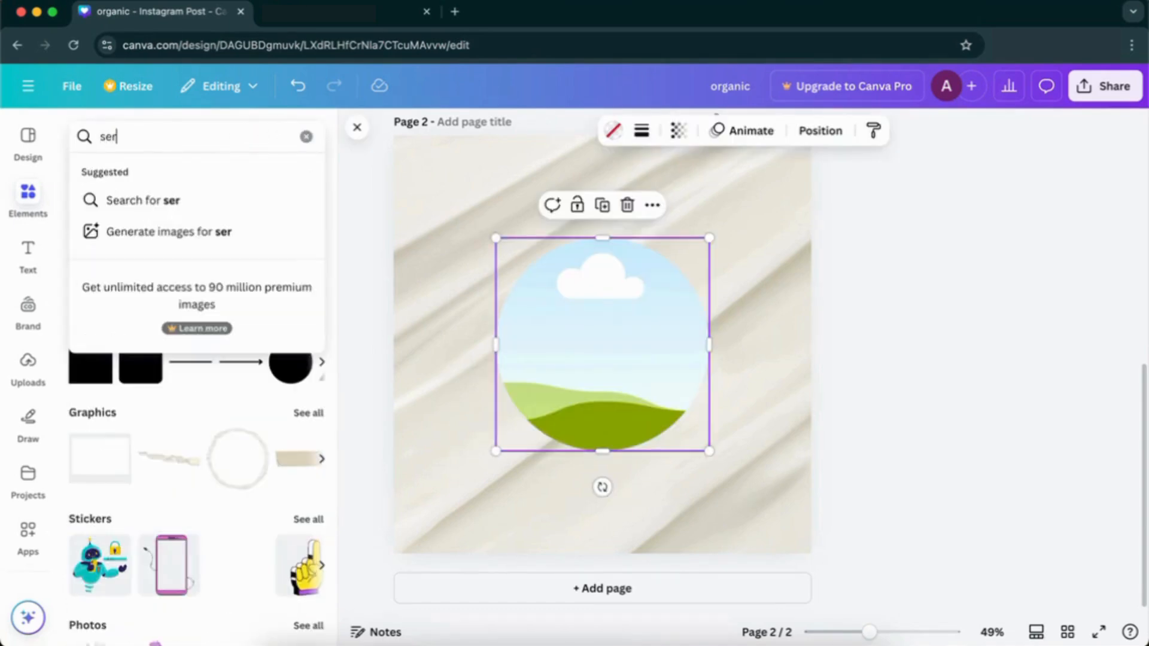
{"action": "type", "text": "um bottle"}
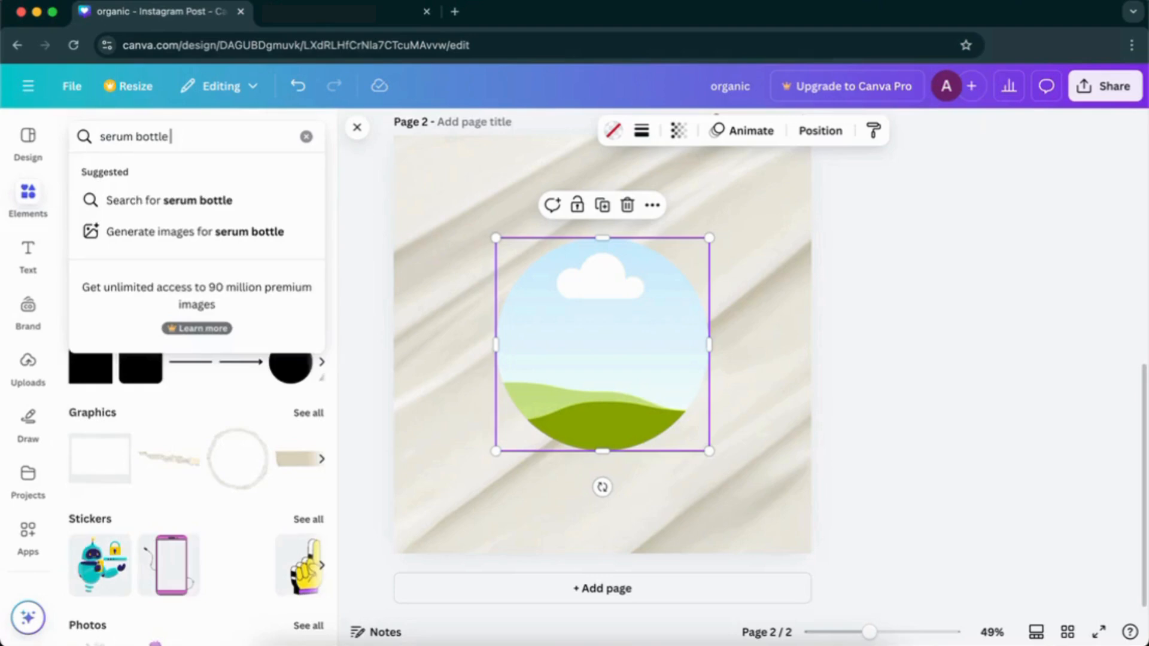
{"action": "key", "text": "Return"}
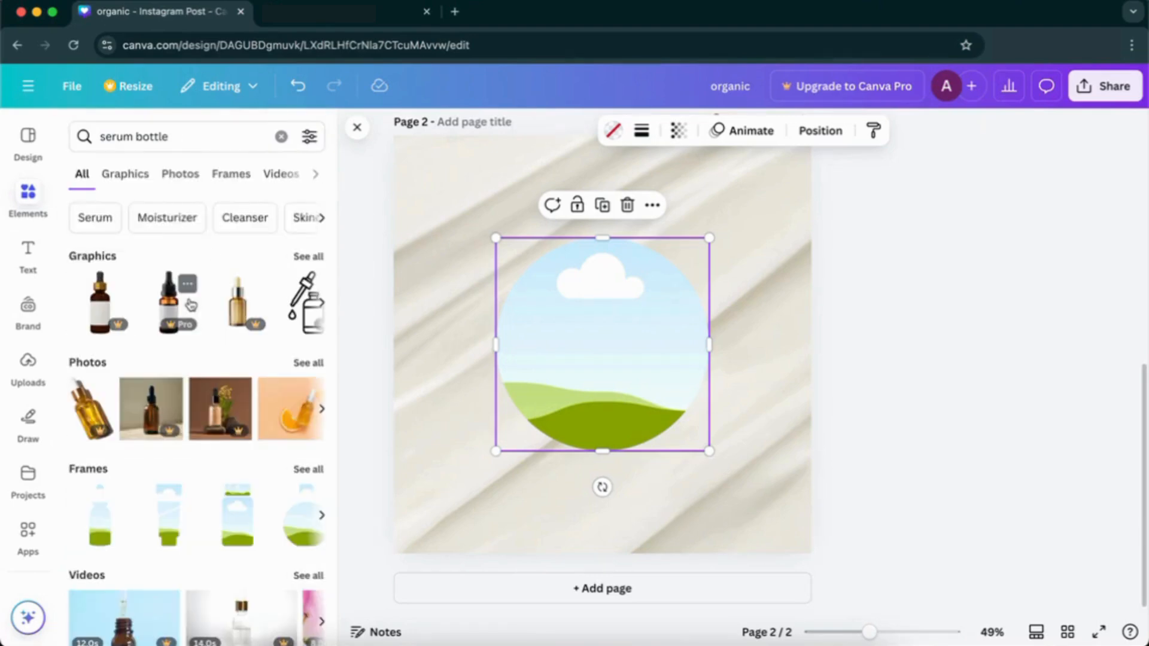
{"action": "left_click", "coordinate": [181, 175]}
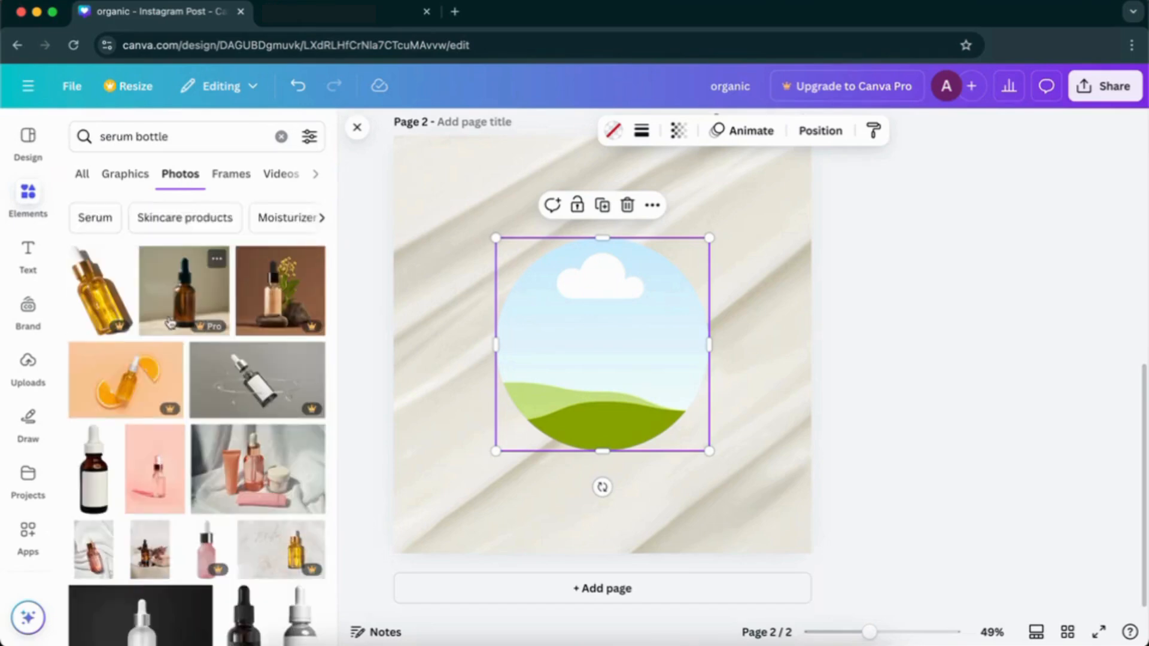
- Place the free photo of a pink dropper bottle on white ribbed fabric inside the circle frame
{"action": "scroll", "coordinate": [270, 383], "scroll_direction": "down", "scroll_amount": 1}
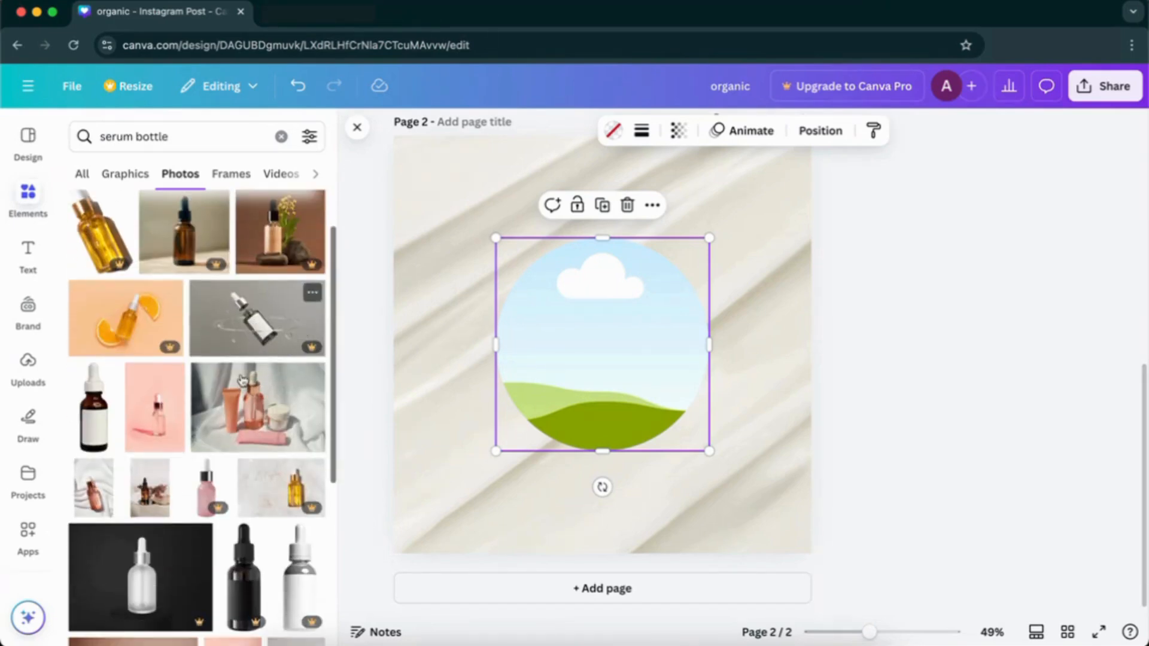
{"action": "left_click", "coordinate": [105, 510]}
{"action": "left_click_drag", "start_coordinate": [592, 347], "coordinate": [605, 304]}
{"action": "double_click", "coordinate": [582, 337]}
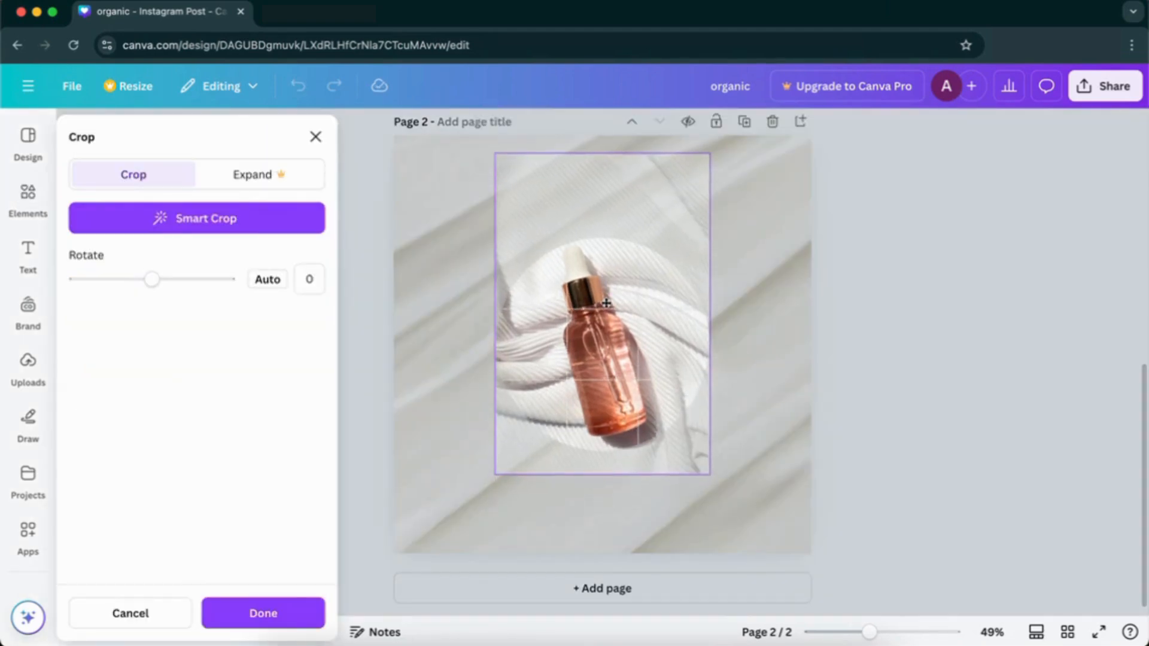
{"action": "left_click", "coordinate": [805, 295]}
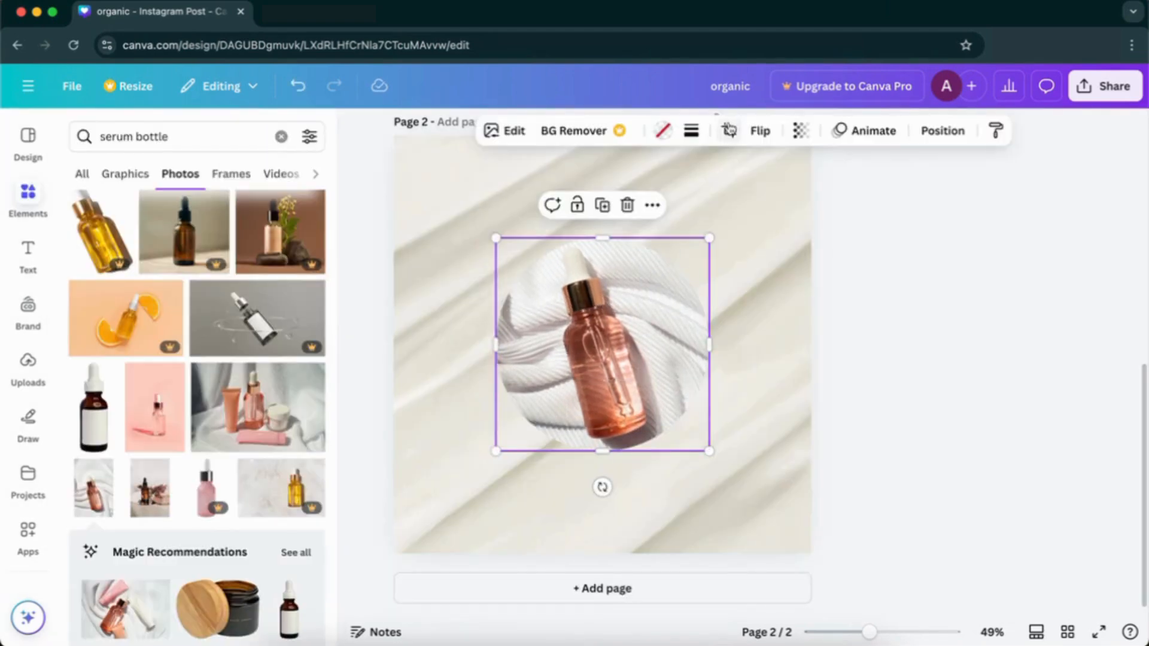
- Flip the framed bottle photo horizontally and enlarge the frame so it runs off the page's left edge, centred vertically
{"action": "left_click", "coordinate": [760, 131]}
{"action": "left_click", "coordinate": [760, 170]}
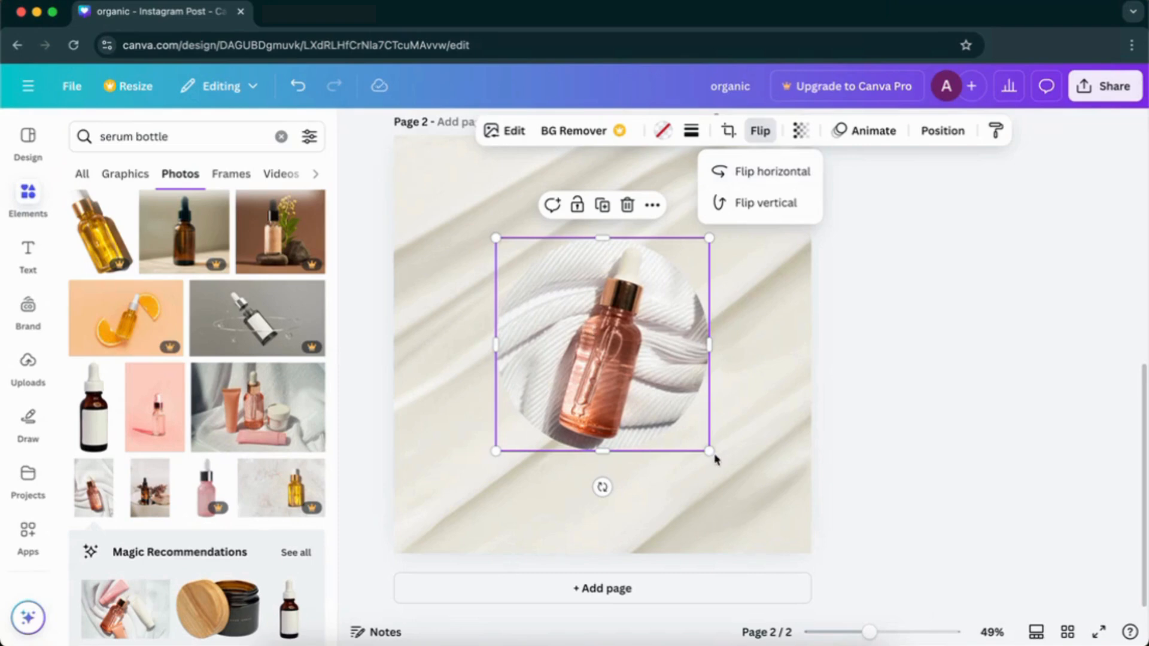
{"action": "left_click_drag", "start_coordinate": [710, 451], "coordinate": [798, 538]}
{"action": "left_click_drag", "start_coordinate": [727, 482], "coordinate": [541, 428]}
{"action": "left_click_drag", "start_coordinate": [622, 190], "coordinate": [639, 164]}
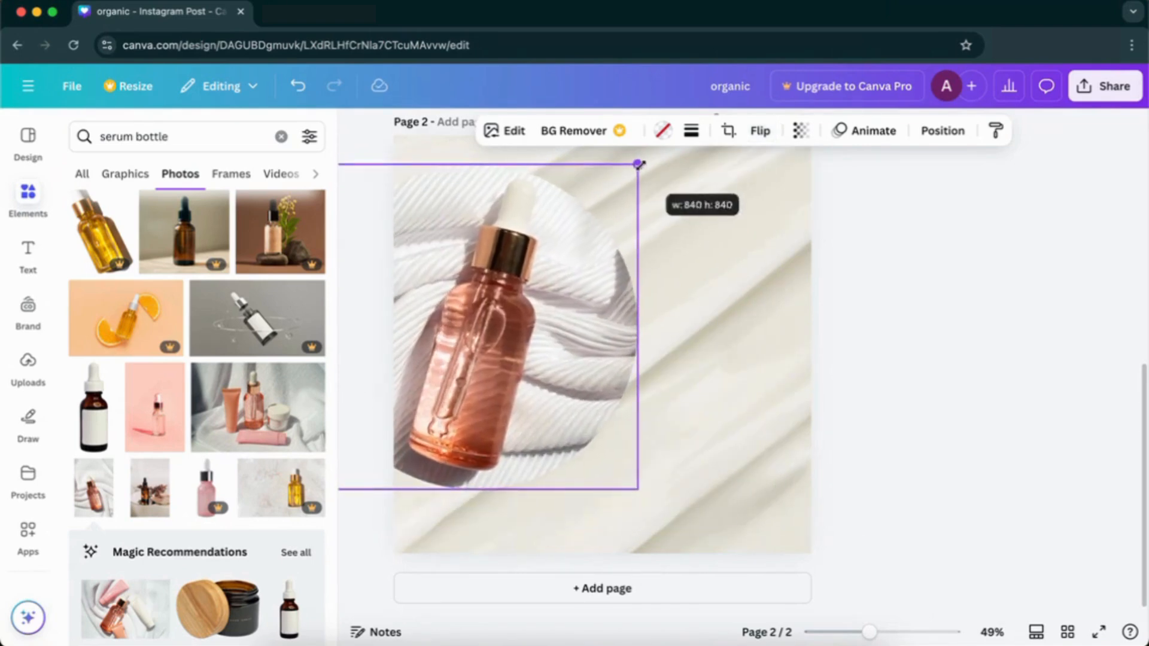
{"action": "left_click_drag", "start_coordinate": [584, 264], "coordinate": [577, 282]}
{"action": "left_click_drag", "start_coordinate": [629, 513], "coordinate": [618, 502]}
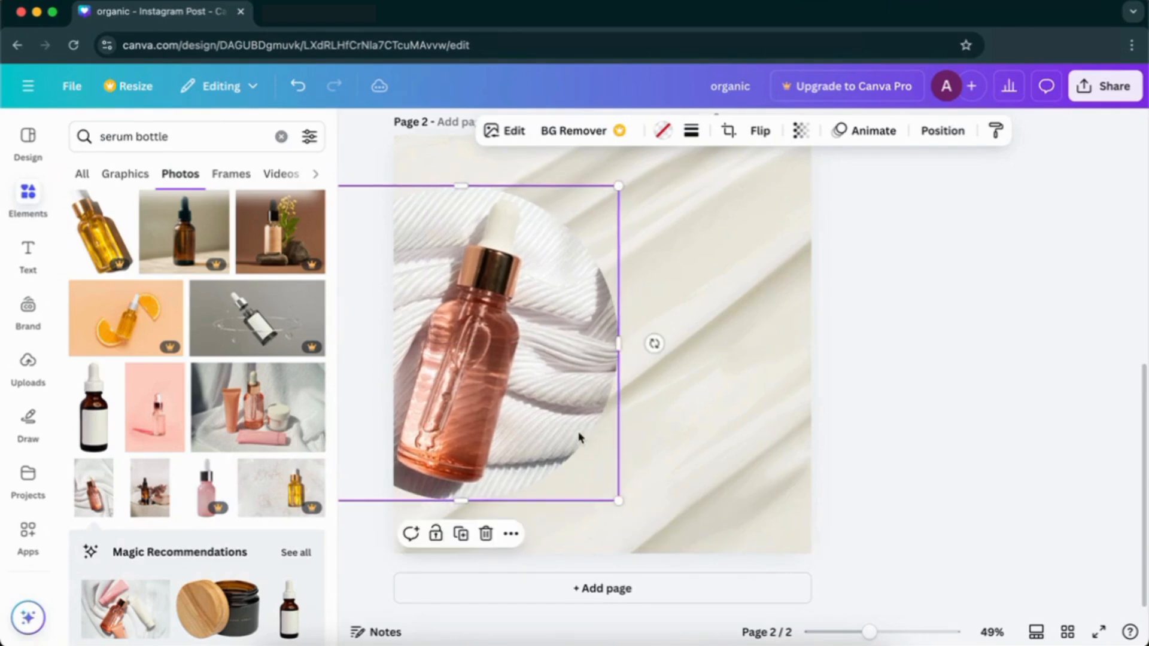
{"action": "left_click_drag", "start_coordinate": [577, 430], "coordinate": [577, 441]}
- Give the circle frame a solid border of weight 10 in the brown document color and nudge the frame slightly down
{"action": "left_click", "coordinate": [691, 130]}
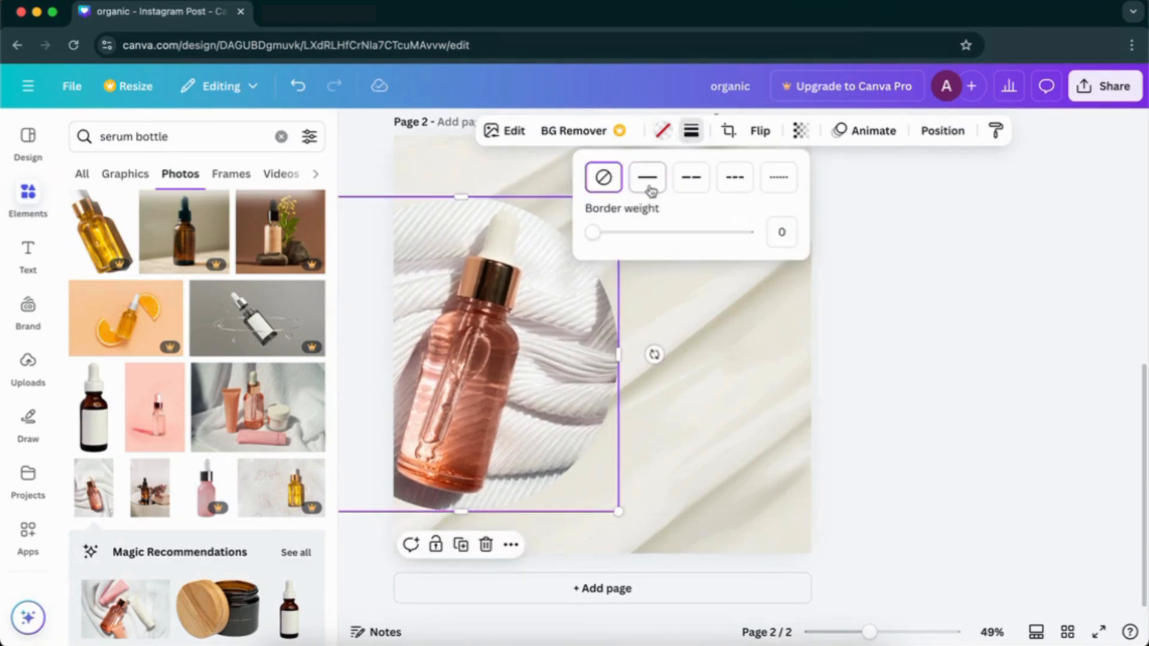
{"action": "left_click", "coordinate": [647, 177]}
{"action": "left_click_drag", "start_coordinate": [594, 232], "coordinate": [608, 232]}
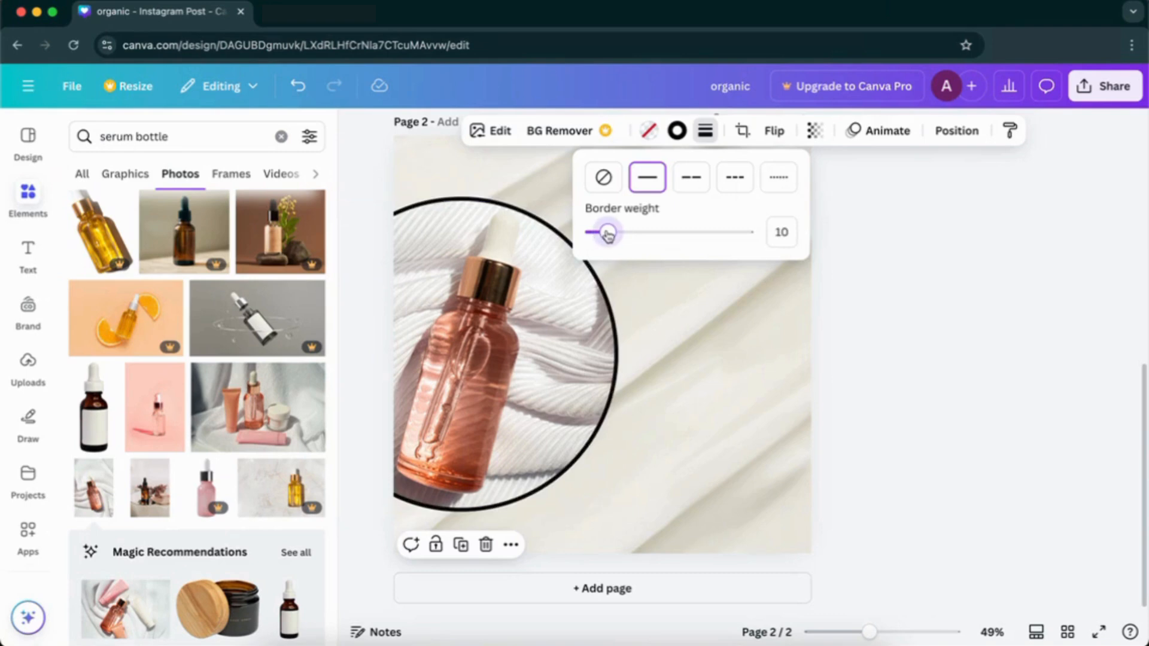
{"action": "left_click", "coordinate": [677, 130]}
{"action": "left_click", "coordinate": [181, 265]}
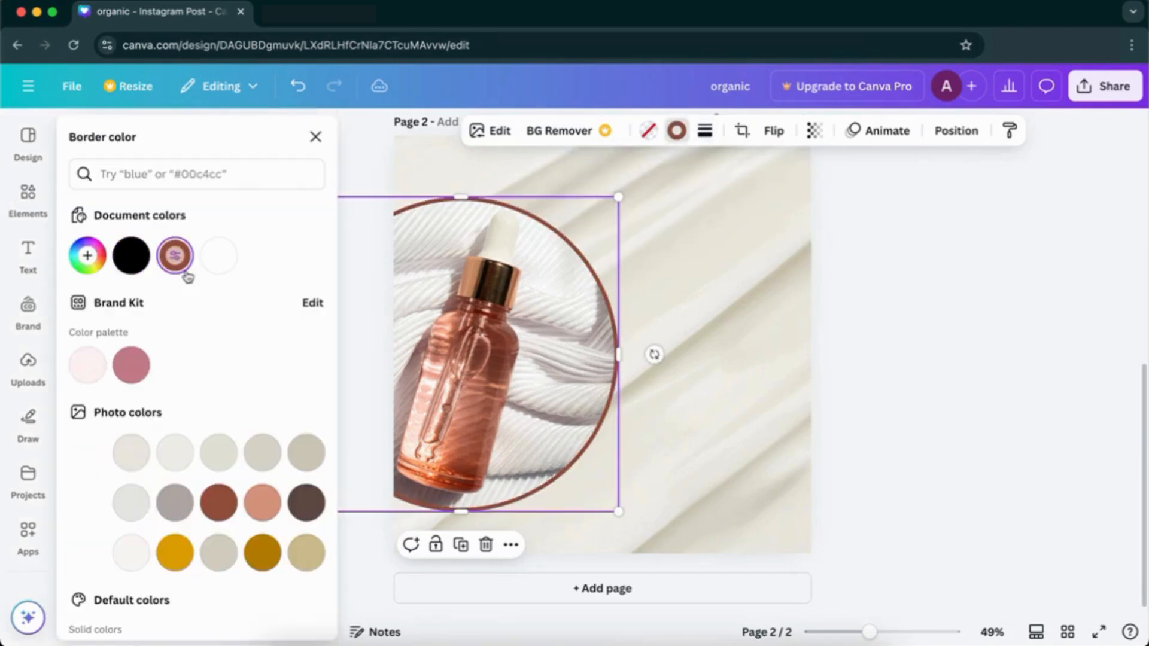
{"action": "left_click", "coordinate": [836, 274]}
{"action": "left_click", "coordinate": [491, 299]}
{"action": "left_click_drag", "start_coordinate": [490, 300], "coordinate": [500, 310]}
{"action": "left_click", "coordinate": [787, 272]}
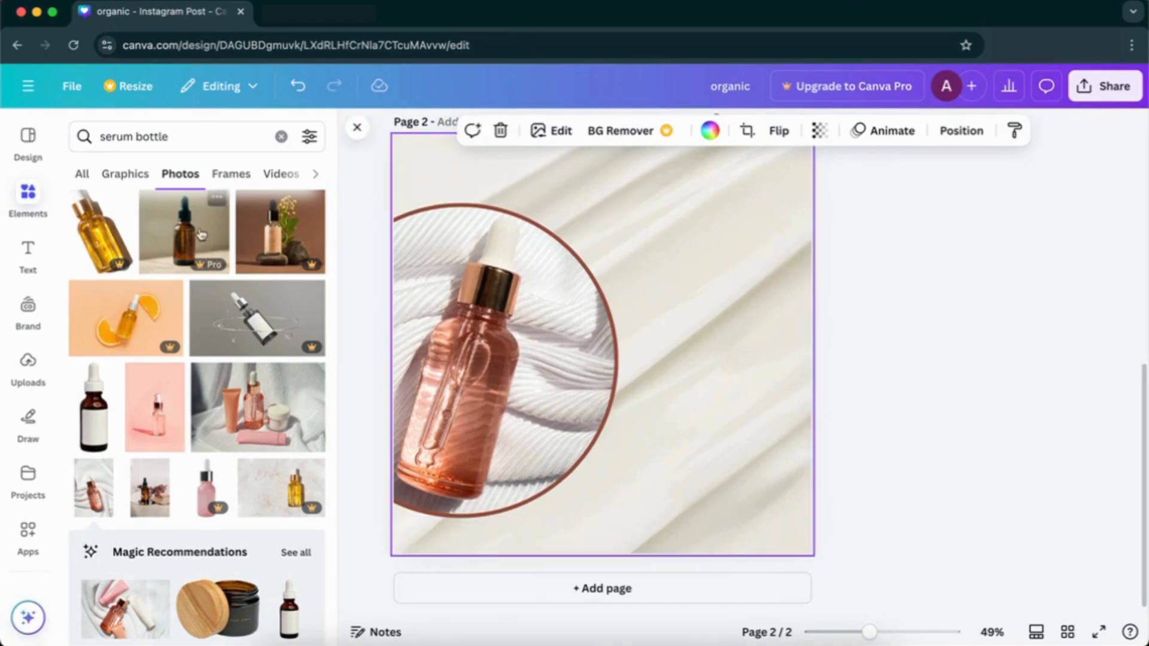
- Add a text box reading "Advanced Glow Serum" and place it to the upper right of the circle frame
{"action": "left_click", "coordinate": [28, 254]}
{"action": "left_click", "coordinate": [207, 182]}
{"action": "key", "text": "BackSpace"}
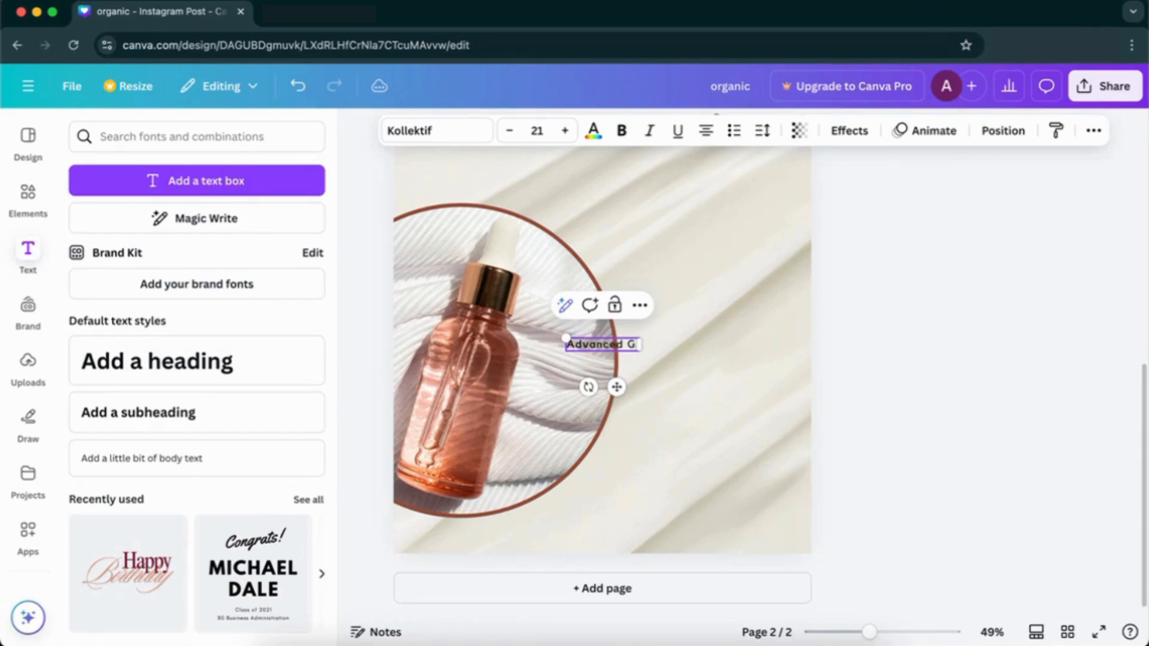
{"action": "type", "text": "Advanced Glow Serum"}
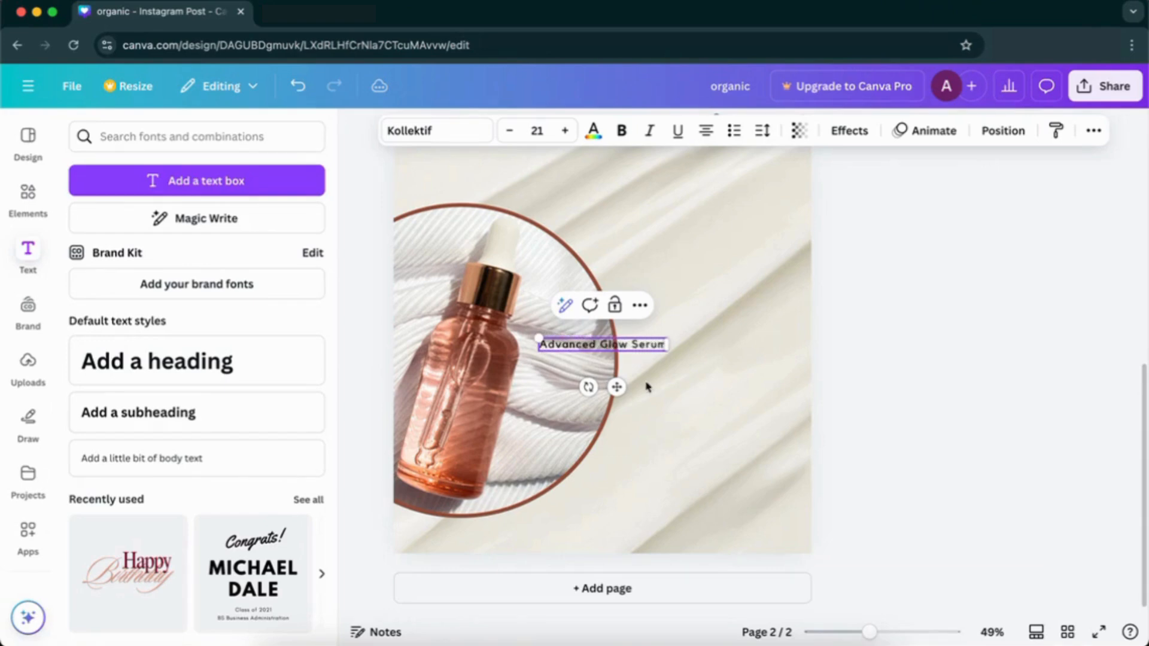
{"action": "left_click_drag", "start_coordinate": [618, 387], "coordinate": [720, 286]}
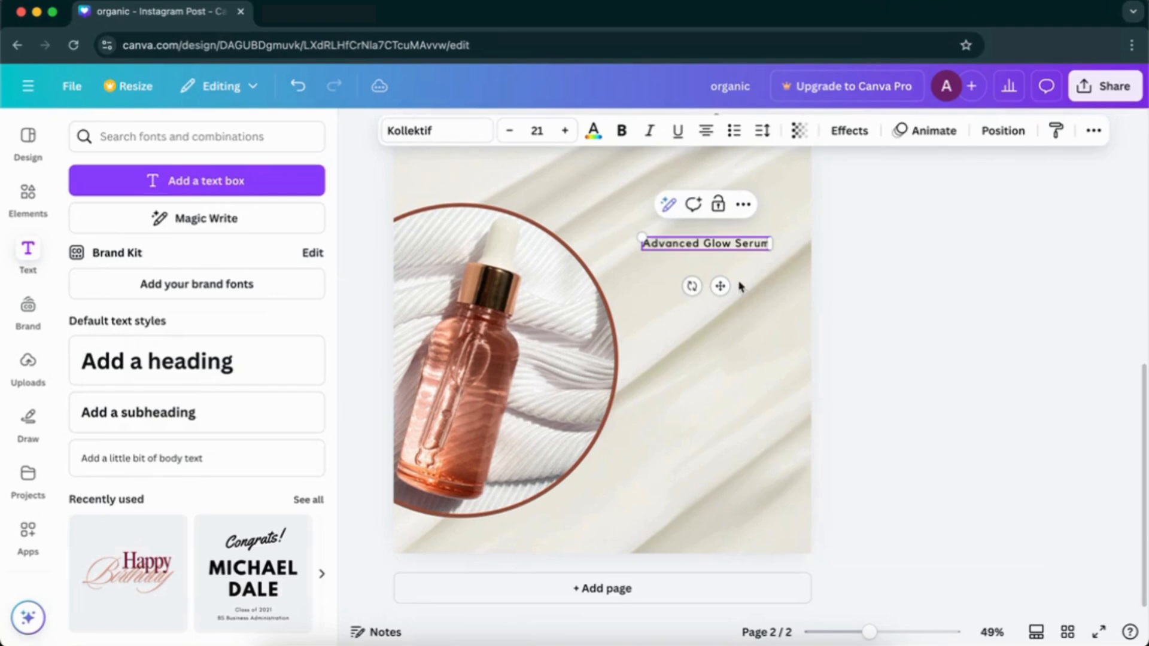
- Try to color the "Advanced Glow Serum" text with the brown document color
{"action": "left_click", "coordinate": [593, 130]}
{"action": "left_click", "coordinate": [174, 255]}
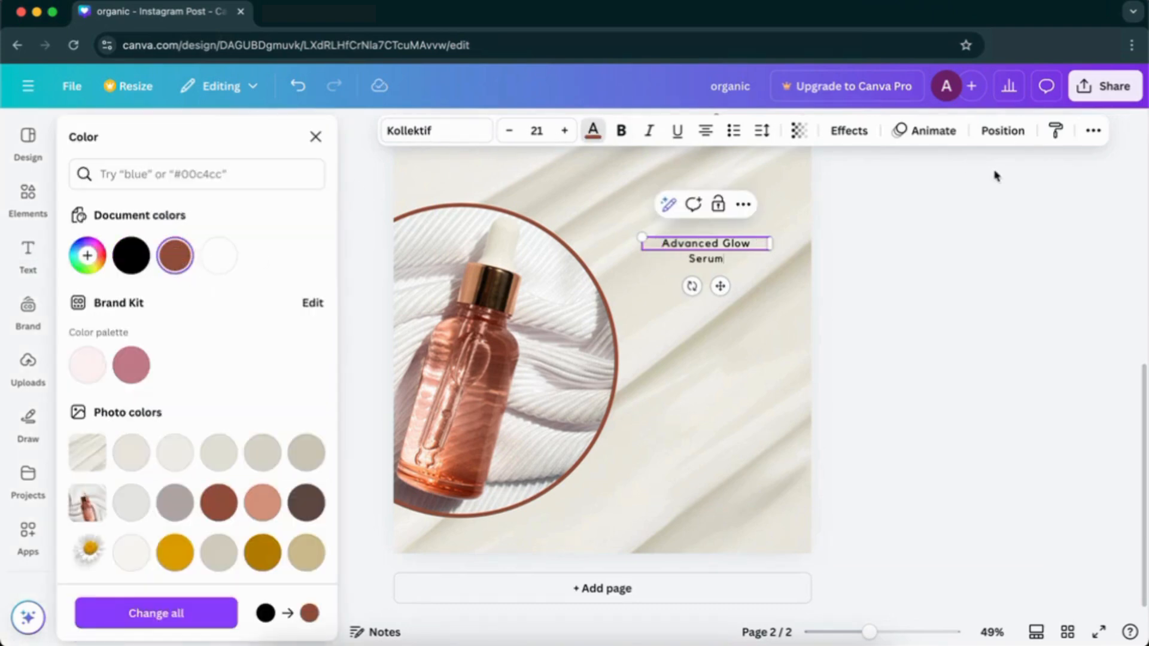
{"action": "left_click", "coordinate": [722, 284]}
{"action": "left_click", "coordinate": [665, 276]}
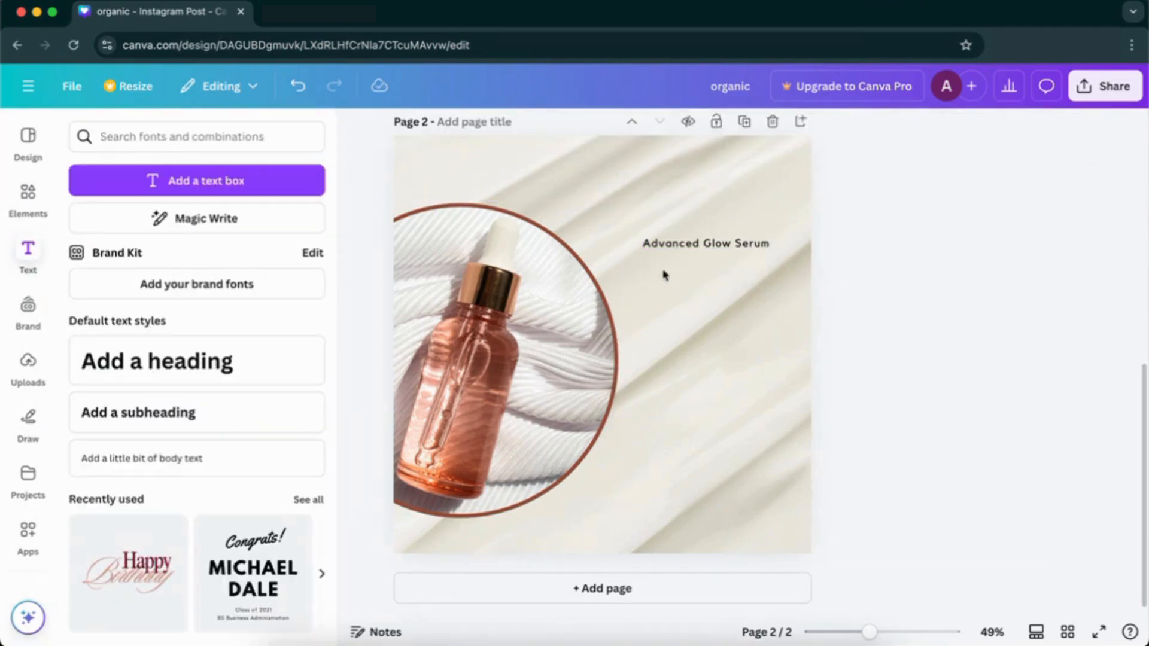
- Color the "Advanced Glow Serum" text with the brown document color
{"action": "left_click", "coordinate": [675, 245]}
{"action": "left_click", "coordinate": [593, 130]}
{"action": "left_click", "coordinate": [175, 255]}
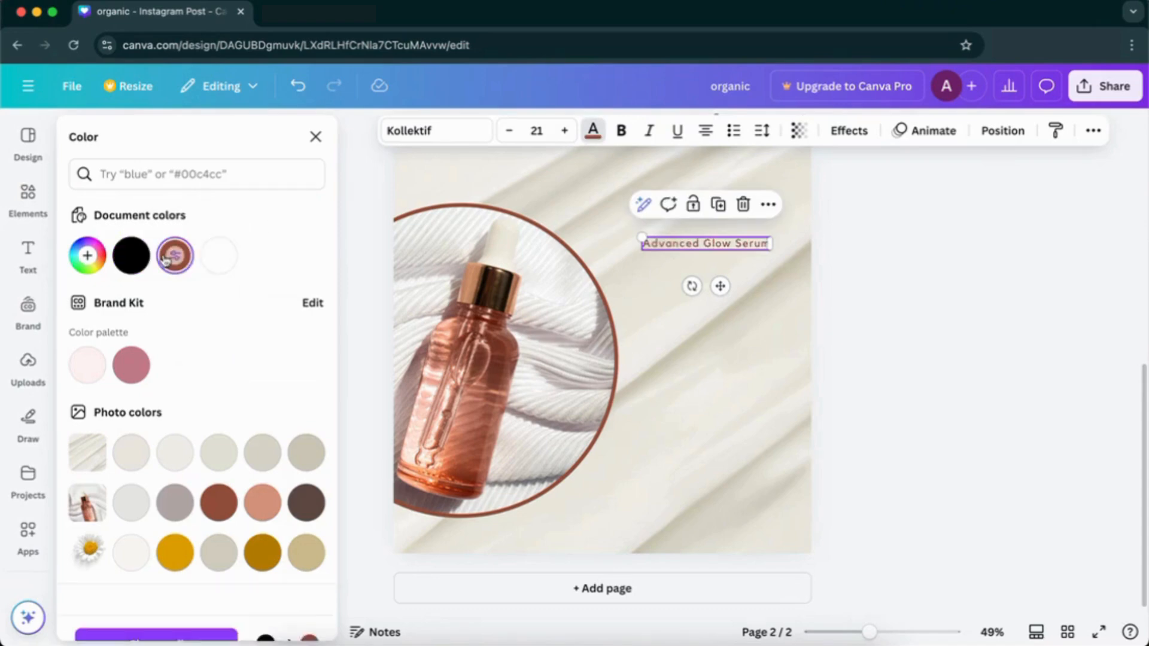
- Enlarge the "Advanced Glow Serum" text to size 31.6 and move it slightly up and towards the page's right edge
{"action": "left_click_drag", "start_coordinate": [637, 230], "coordinate": [574, 225]}
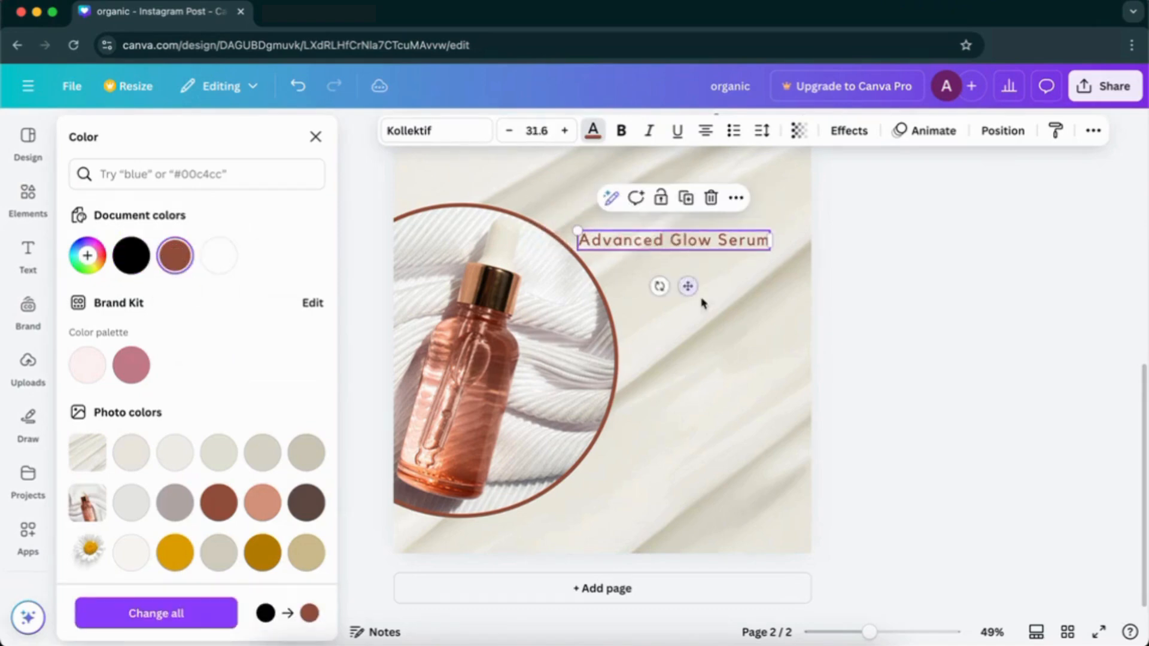
{"action": "left_click_drag", "start_coordinate": [688, 286], "coordinate": [708, 272]}
{"action": "left_click", "coordinate": [682, 229]}
{"action": "left_click", "coordinate": [871, 262]}
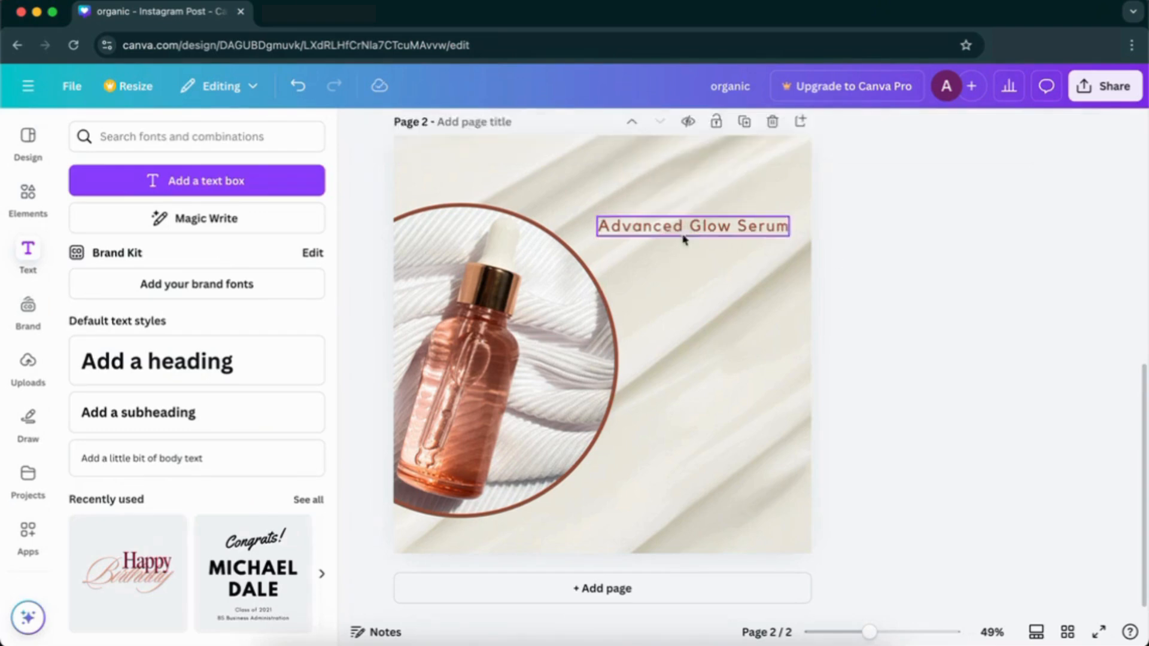
- Duplicate the "Advanced Glow Serum" line, place the copy below the original and change its text to "Skincare Benefits"
{"action": "left_click", "coordinate": [682, 236]}
{"action": "left_click", "coordinate": [706, 186]}
{"action": "left_click_drag", "start_coordinate": [712, 277], "coordinate": [716, 339]}
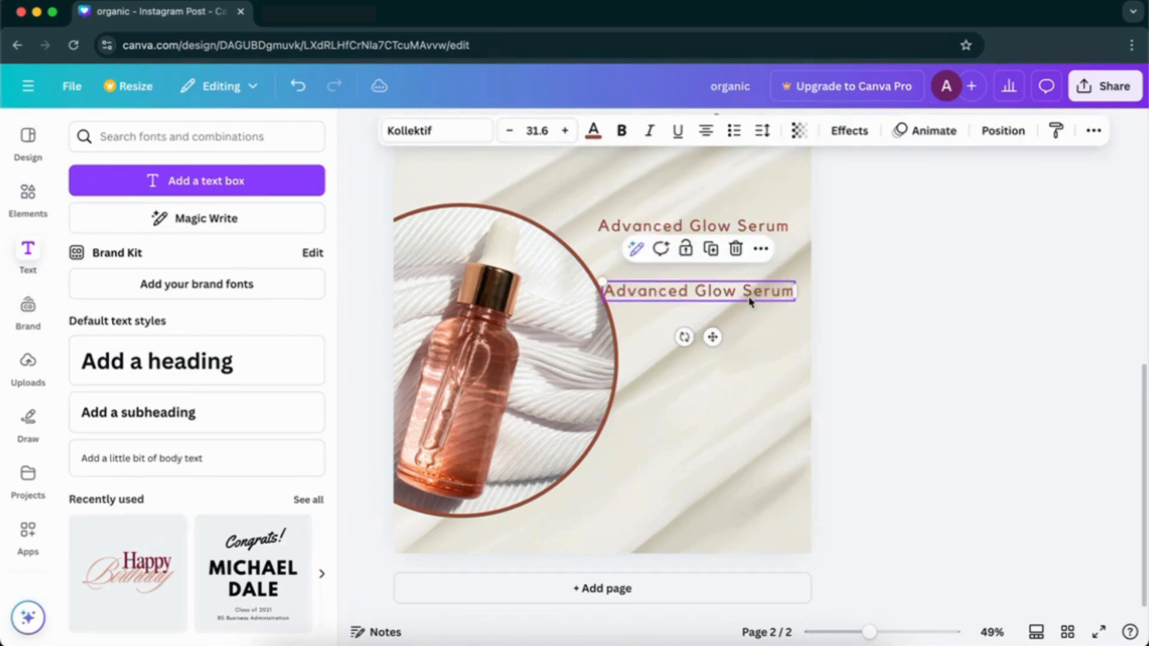
{"action": "double_click", "coordinate": [700, 287]}
{"action": "key", "text": "BackSpace"}
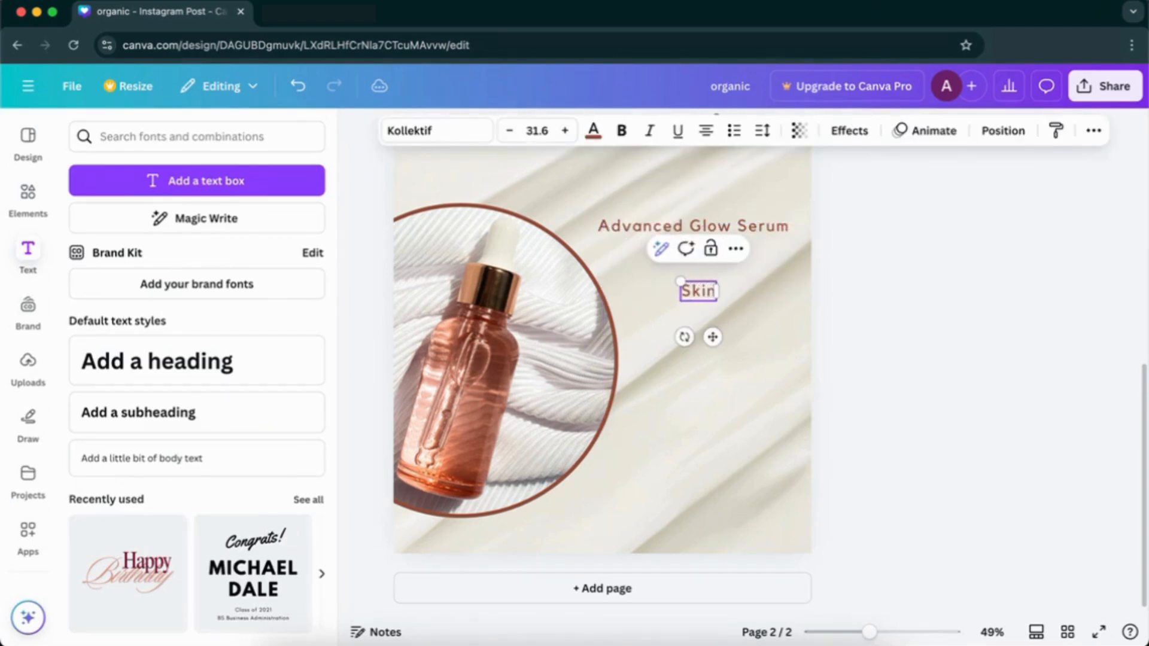
{"action": "type", "text": "Skincare"}
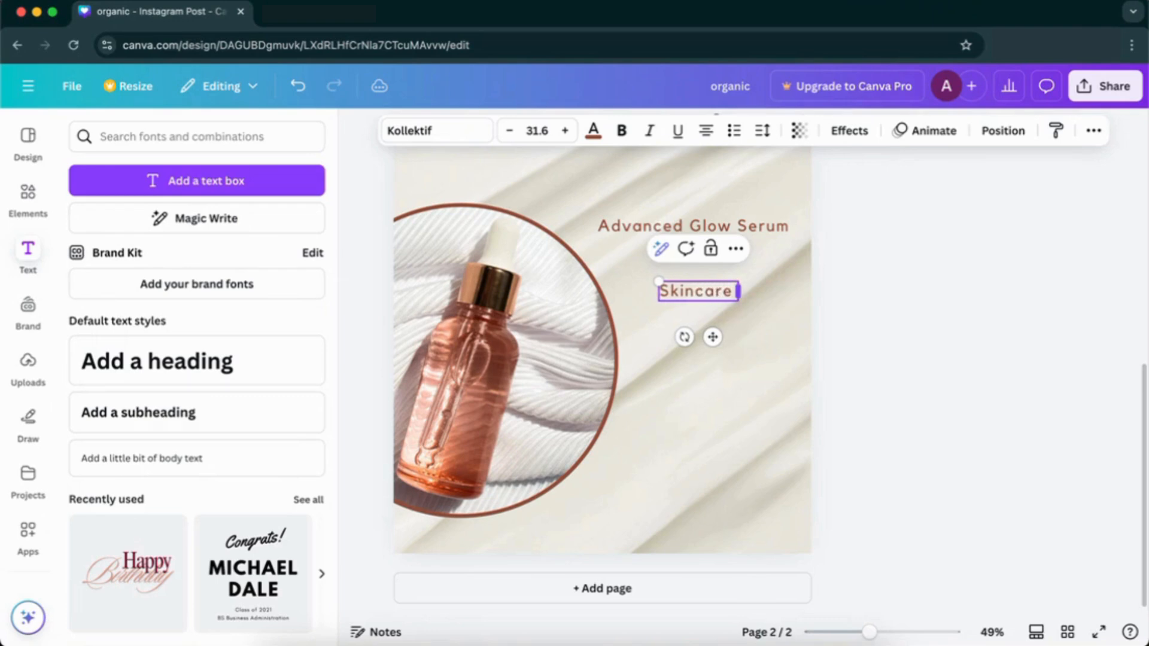
{"action": "type", "text": " Benefits"}
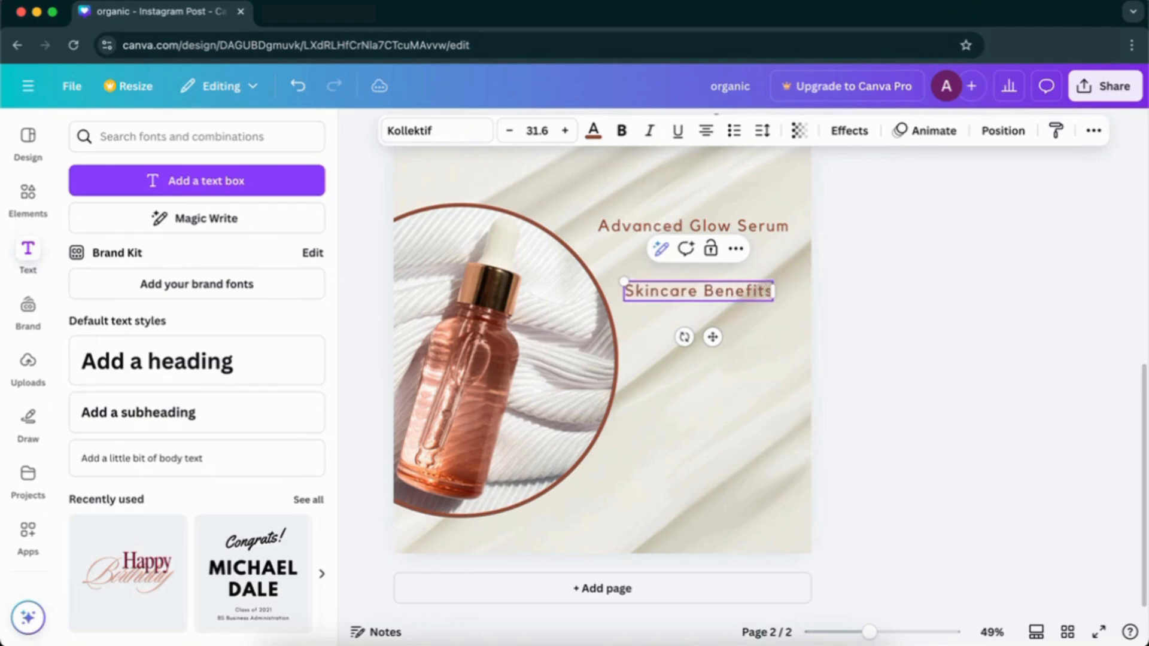
{"action": "key", "text": "Escape"}
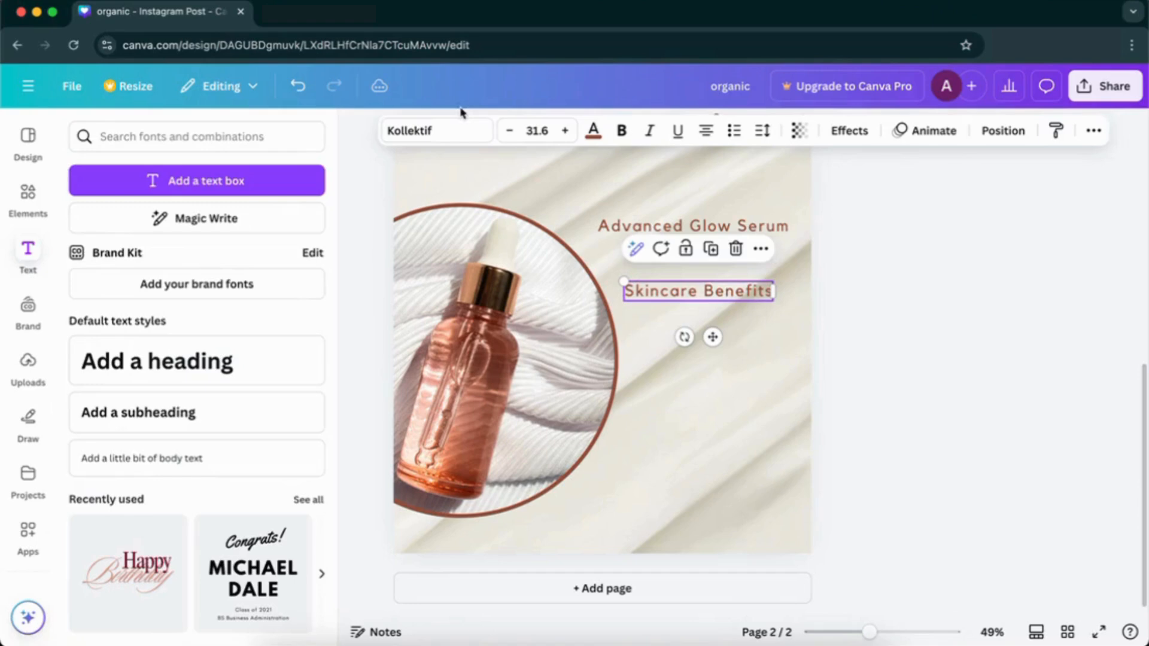
- Set the "Skincare Benefits" text in the Prompt font and make it bold
{"action": "left_click", "coordinate": [446, 131]}
{"action": "scroll", "coordinate": [243, 310], "scroll_direction": "up", "scroll_amount": 10}
{"action": "left_click", "coordinate": [233, 358]}
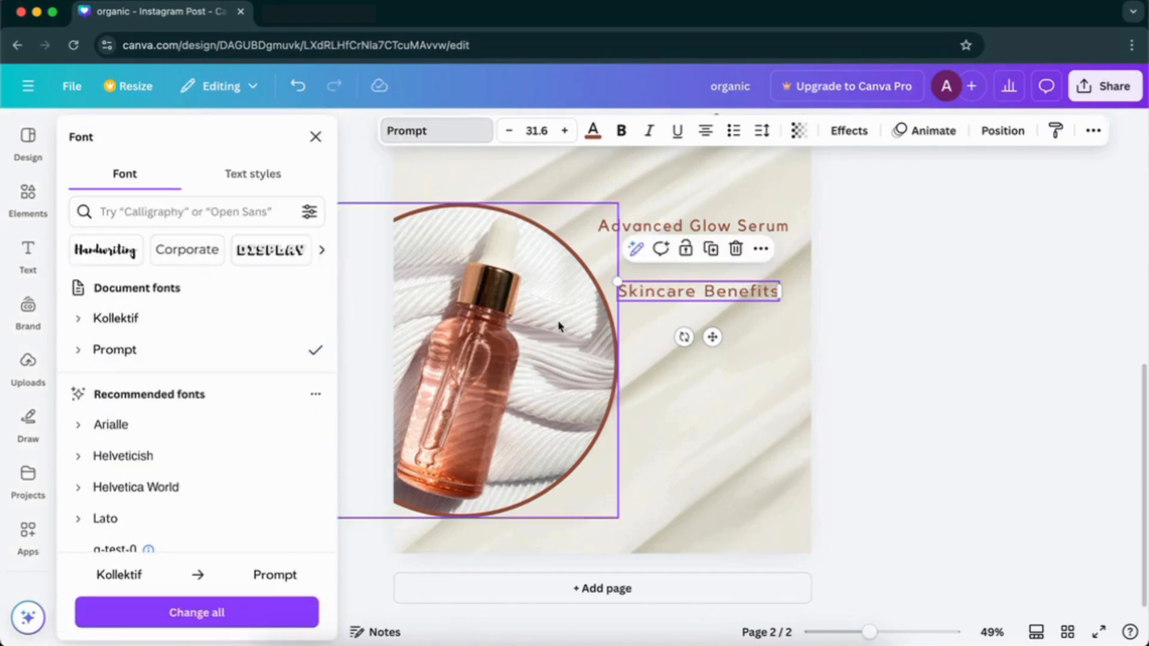
{"action": "key", "text": "super+b"}
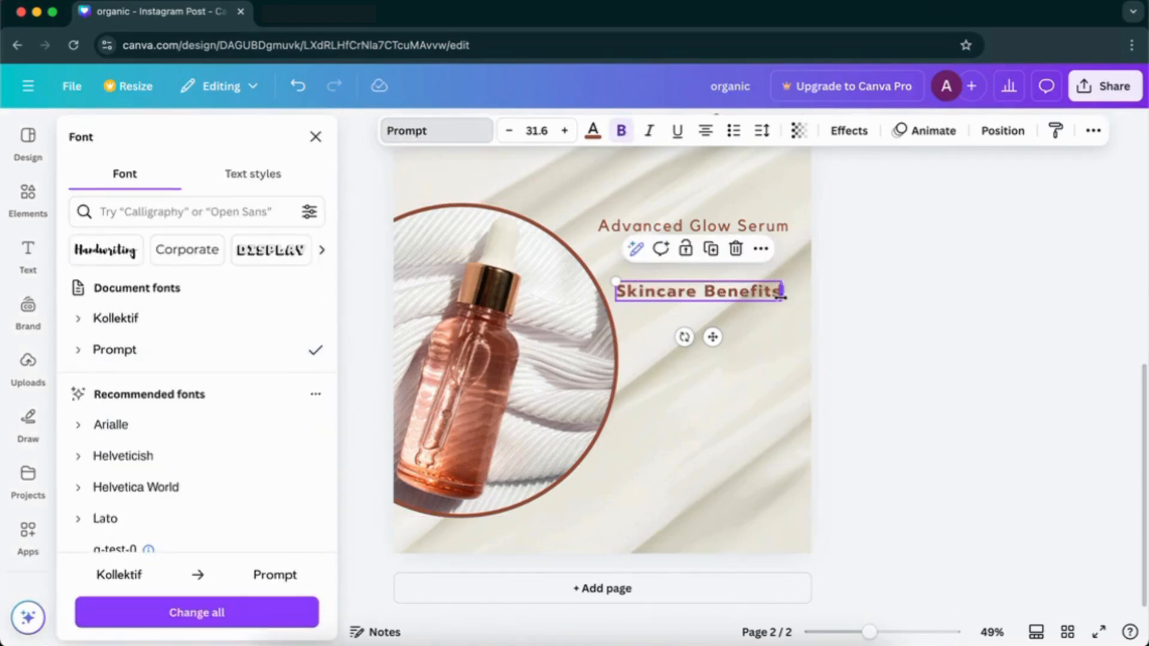
- Narrow the "Skincare Benefits" text box so it wraps onto two lines, and right-align the text without list formatting
{"action": "left_click_drag", "start_coordinate": [781, 293], "coordinate": [740, 294]}
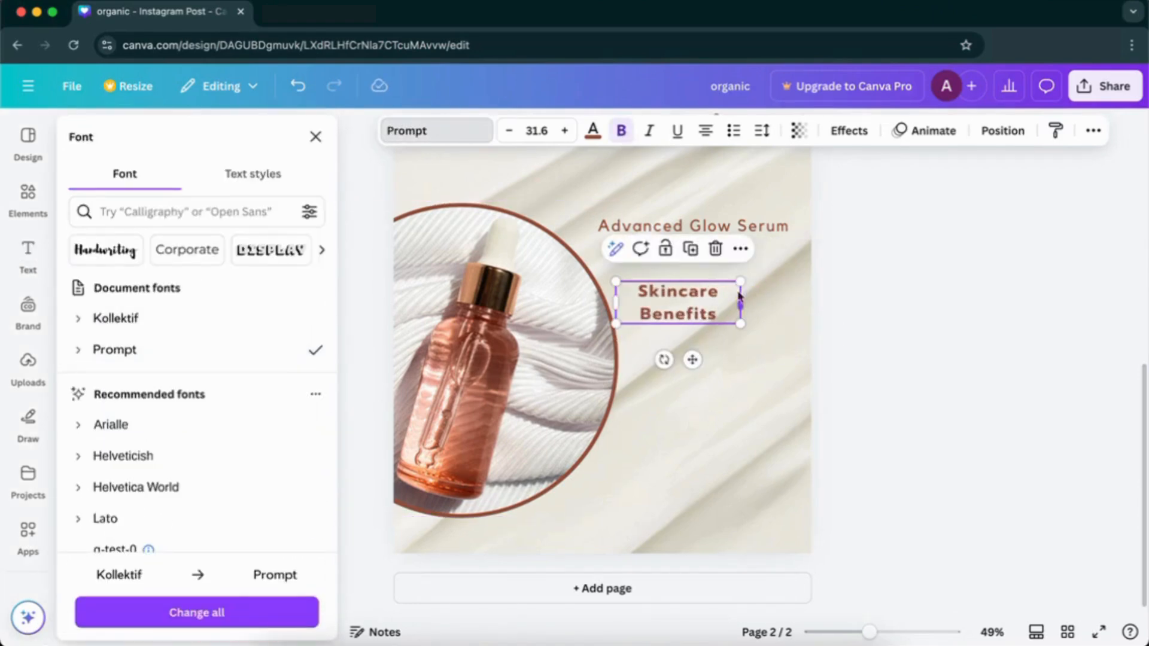
{"action": "left_click", "coordinate": [705, 130]}
{"action": "left_click", "coordinate": [732, 131]}
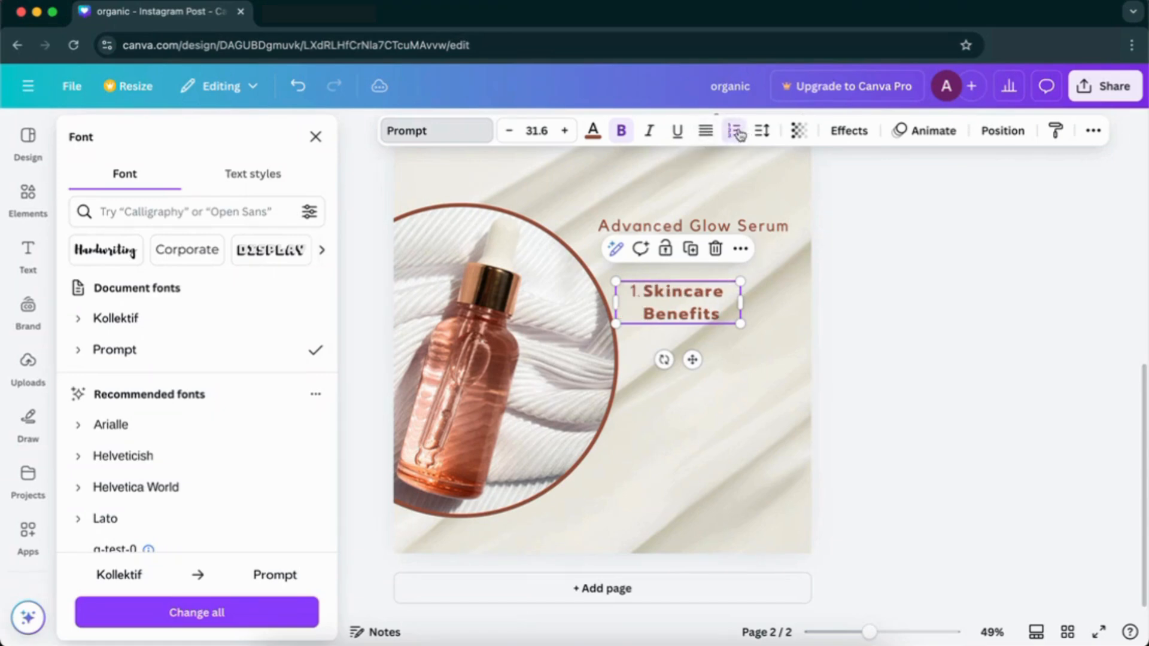
{"action": "left_click", "coordinate": [740, 134]}
{"action": "left_click", "coordinate": [706, 130]}
{"action": "left_click", "coordinate": [705, 131]}
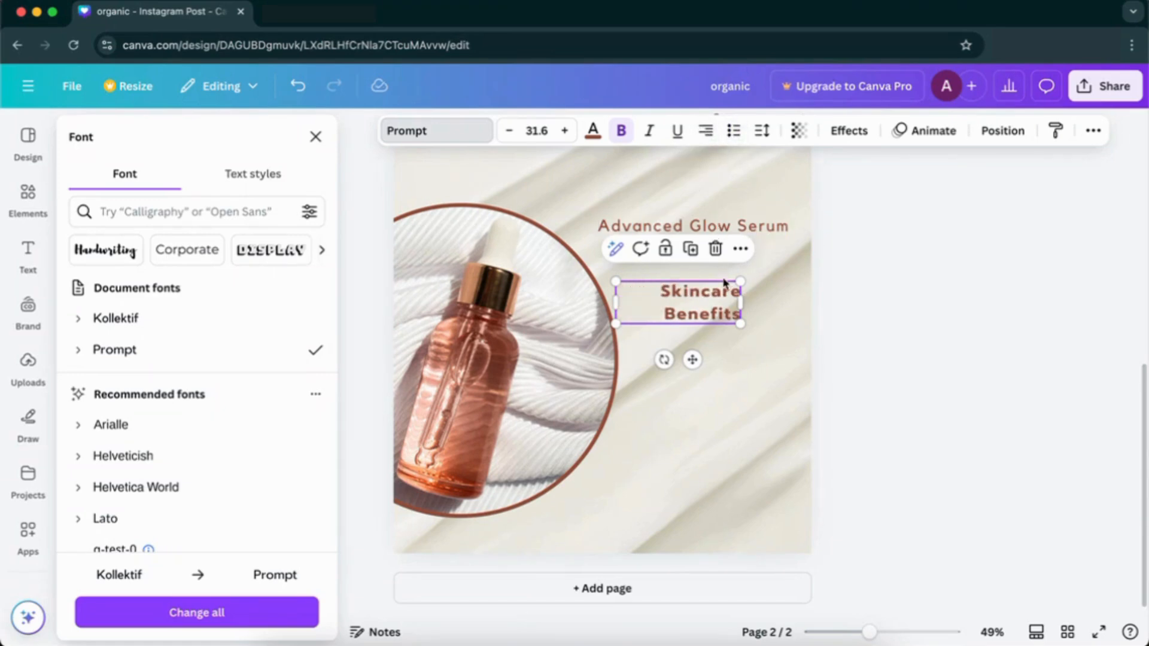
- Enlarge "Skincare Benefits" to size 58.6 directly under the "Advanced Glow Serum" line and set its line spacing to 1.19
{"action": "left_click_drag", "start_coordinate": [740, 278], "coordinate": [846, 246]}
{"action": "left_click_drag", "start_coordinate": [777, 298], "coordinate": [726, 293]}
{"action": "left_click", "coordinate": [762, 131]}
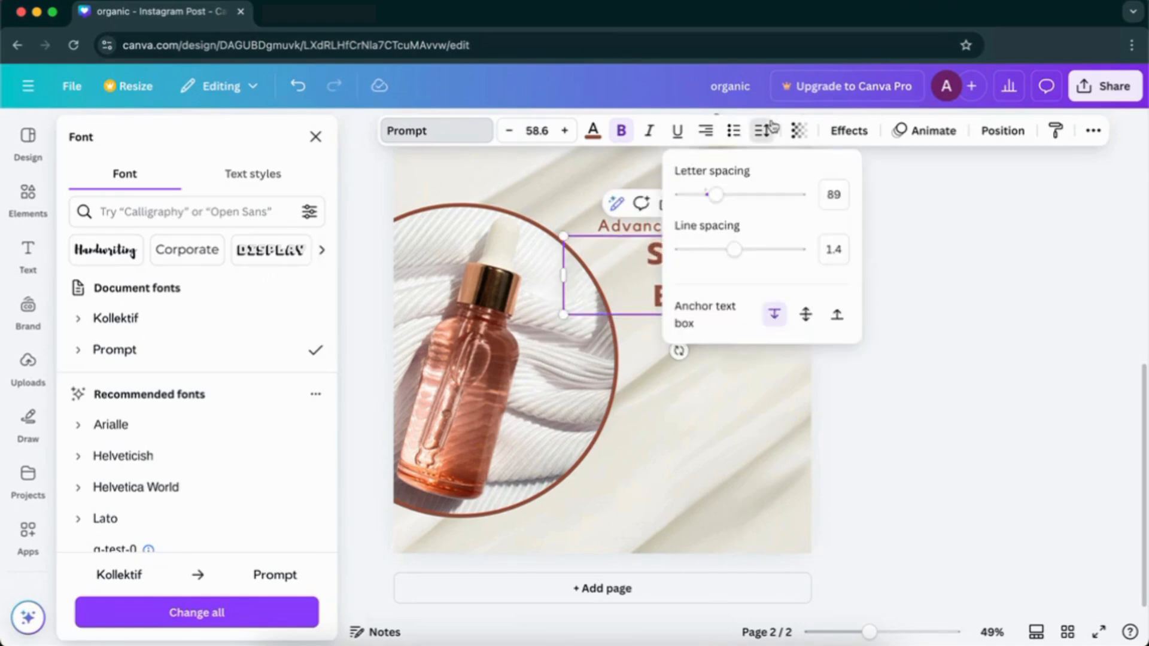
{"action": "left_click_drag", "start_coordinate": [733, 251], "coordinate": [723, 251]}
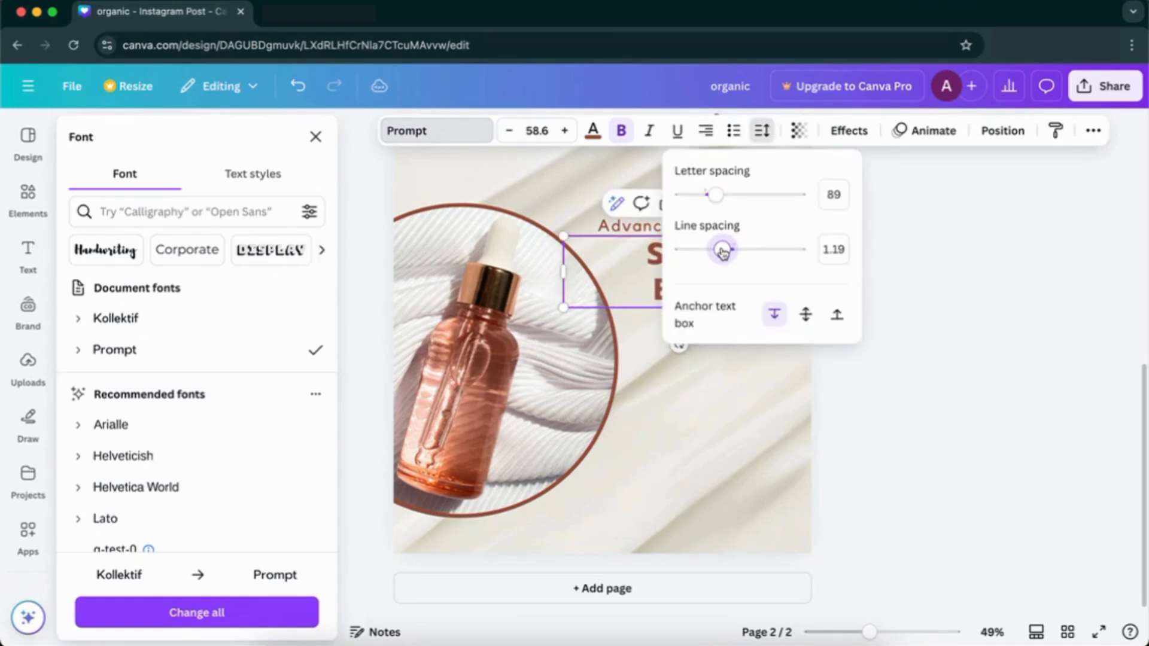
{"action": "left_click", "coordinate": [870, 254]}
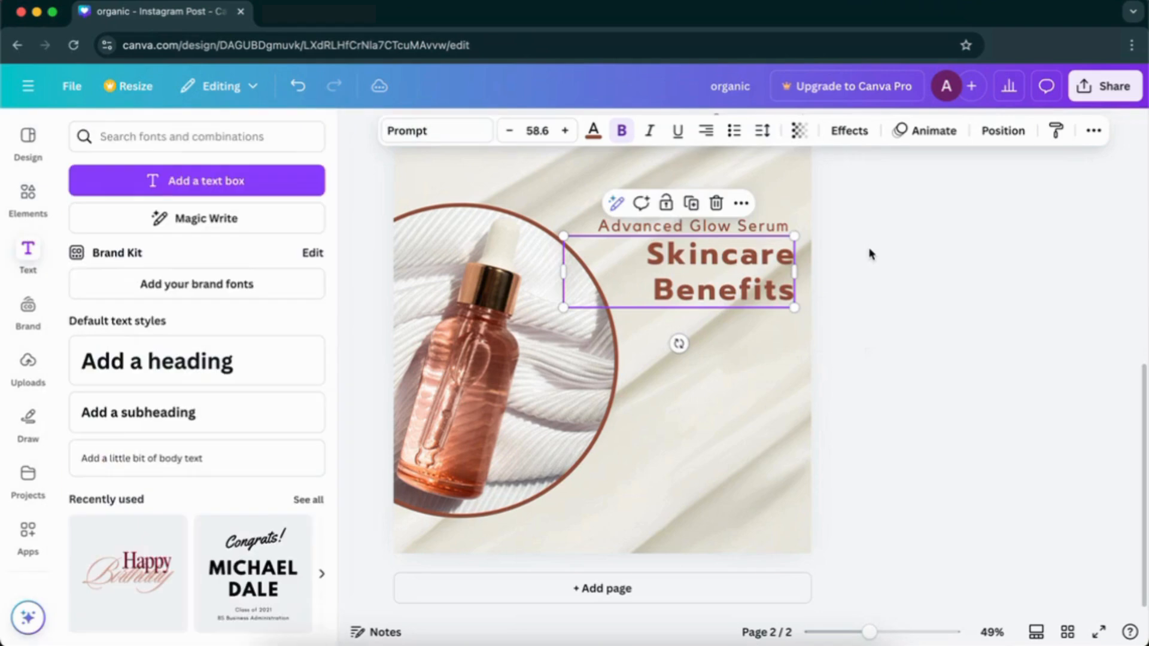
- Shift "Skincare Benefits" slightly left so its right edge lines up with the "Advanced Glow Serum" line
{"action": "left_click", "coordinate": [888, 255]}
{"action": "left_click_drag", "start_coordinate": [789, 282], "coordinate": [784, 282]}
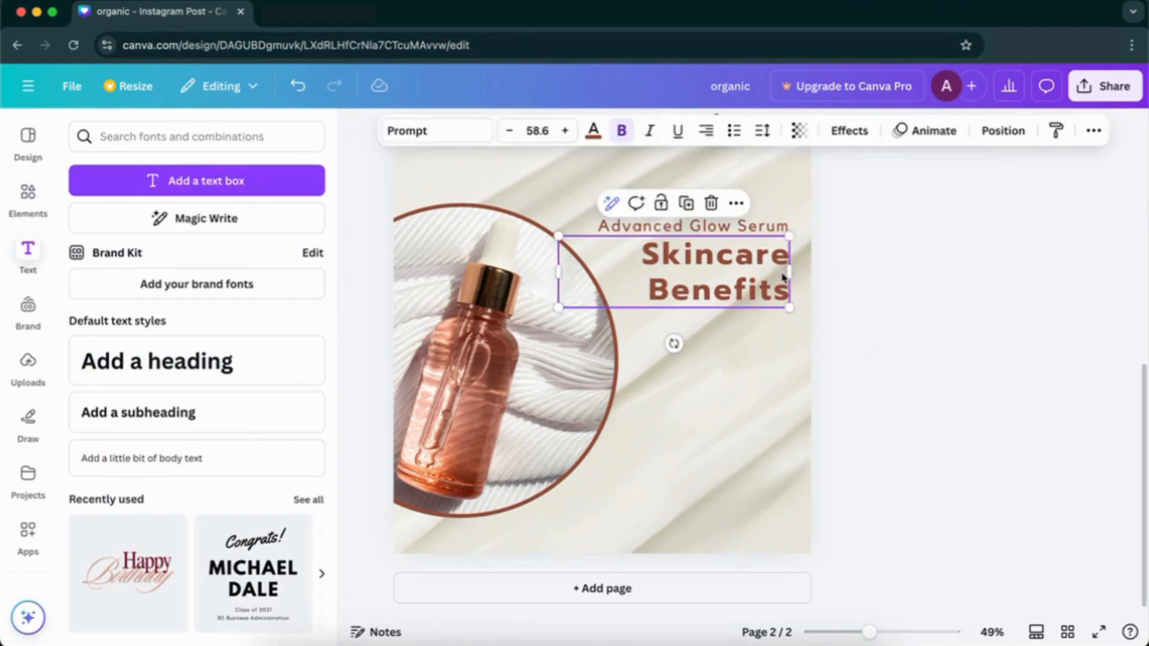
{"action": "left_click", "coordinate": [901, 269]}
- Add a rectangle shape, flatten it into a thin horizontal bar and place it below the "Skincare Benefits" text
{"action": "left_click", "coordinate": [28, 198]}
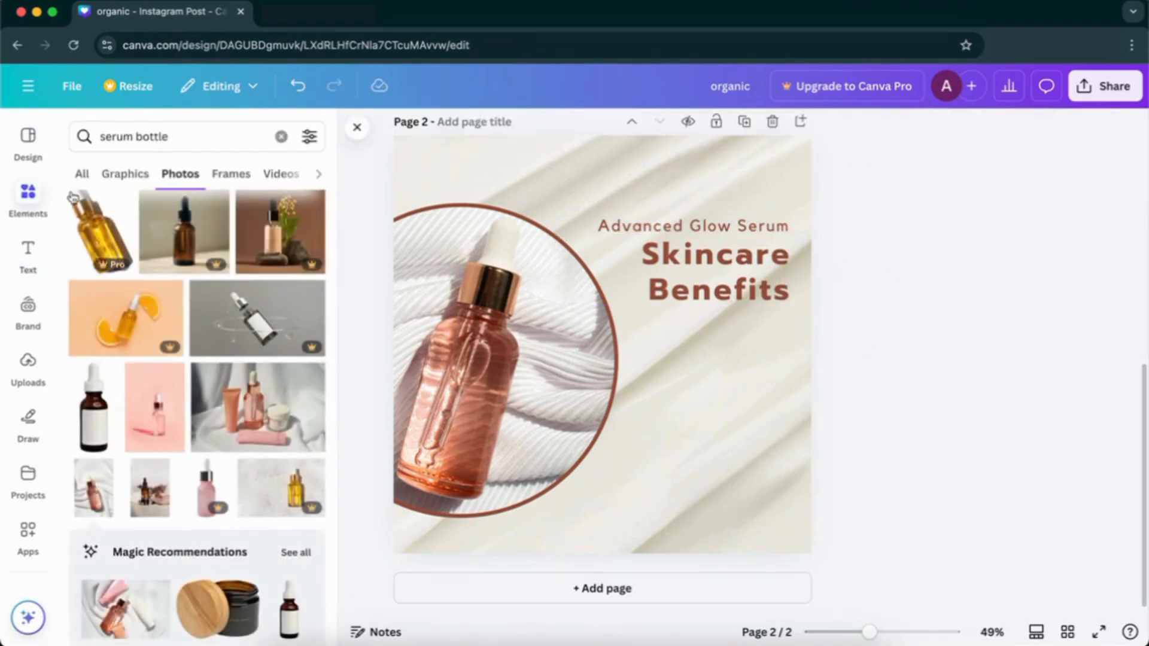
{"action": "left_click", "coordinate": [198, 138]}
{"action": "type", "text": "rec"}
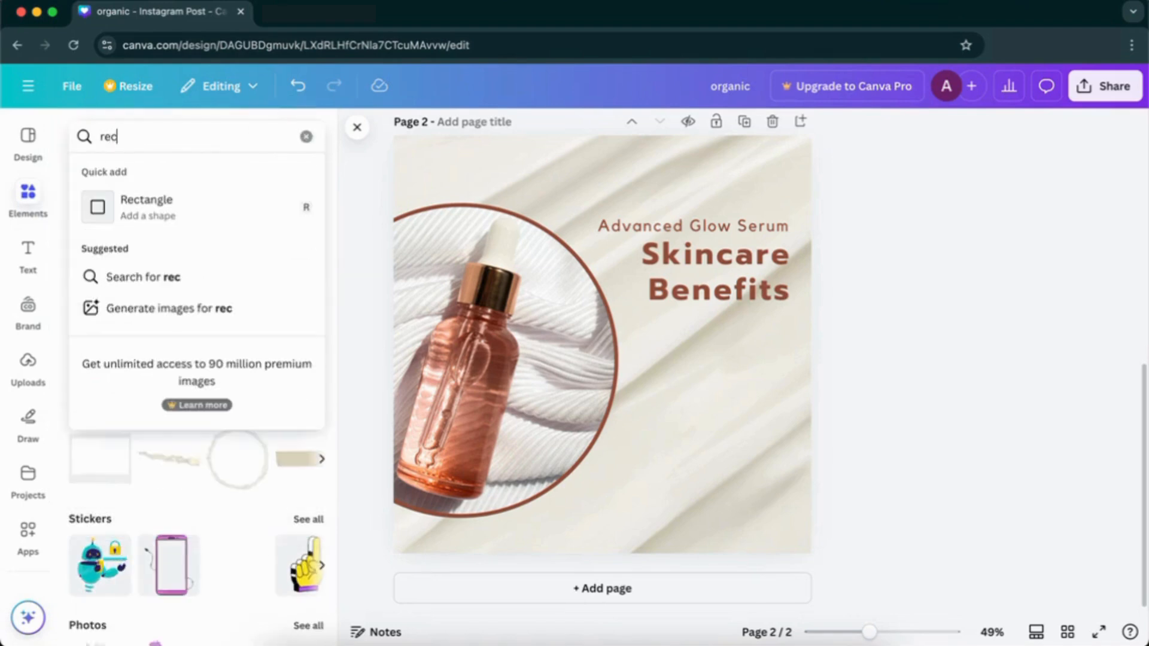
{"action": "left_click", "coordinate": [141, 201]}
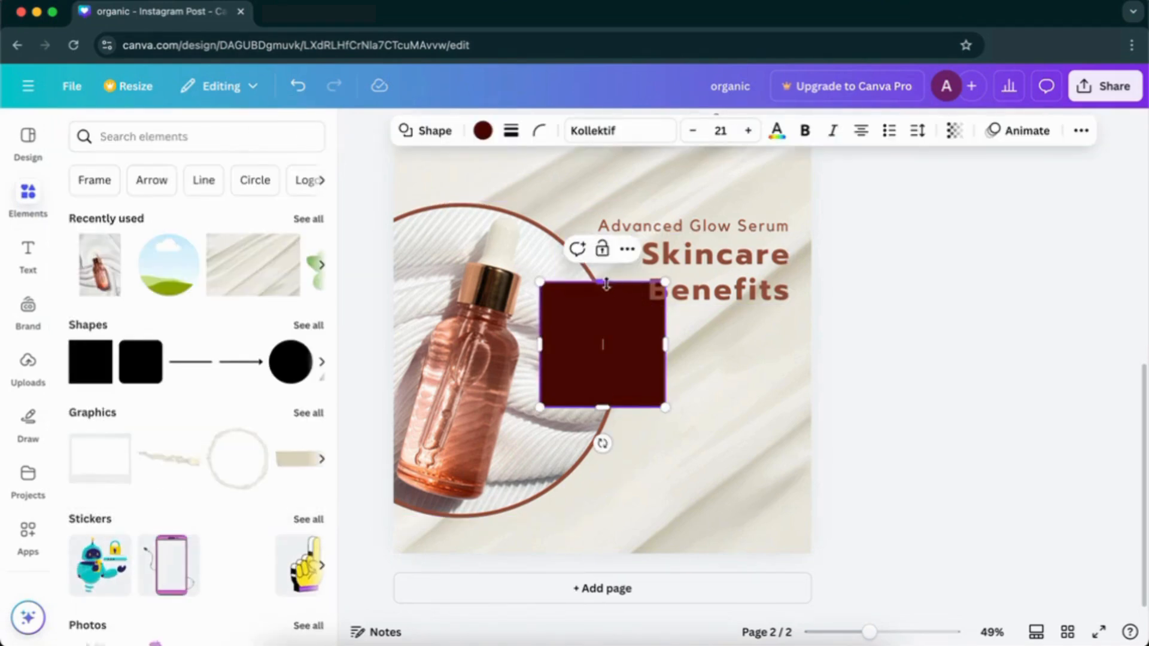
{"action": "left_click_drag", "start_coordinate": [603, 281], "coordinate": [604, 377]}
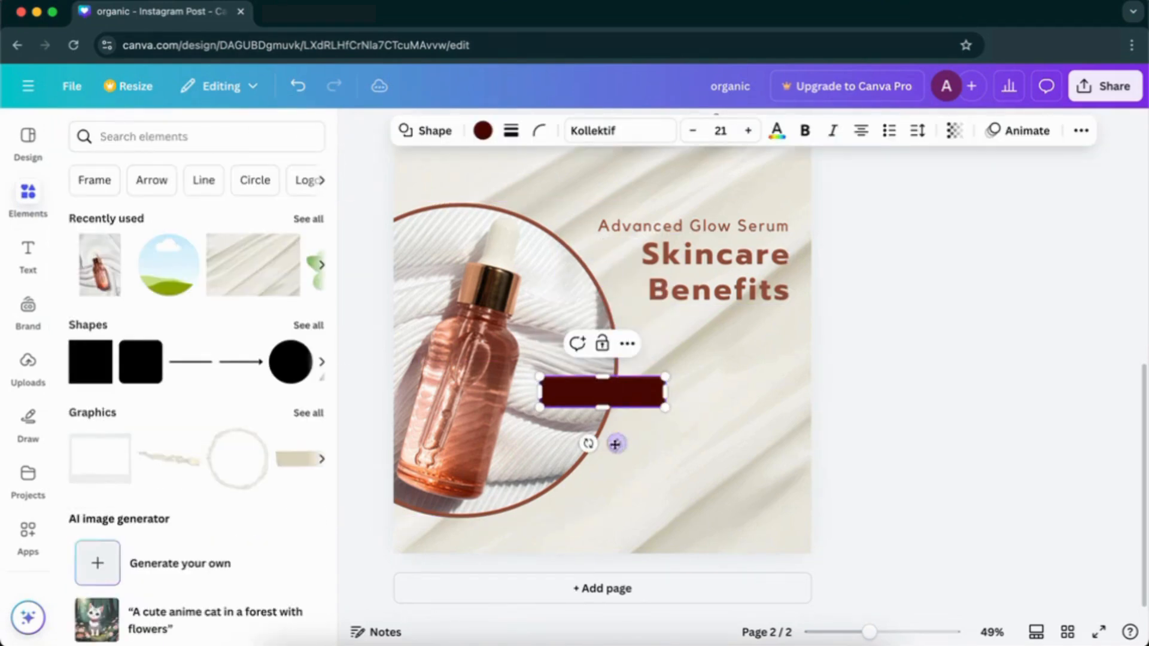
{"action": "left_click_drag", "start_coordinate": [615, 444], "coordinate": [702, 412]}
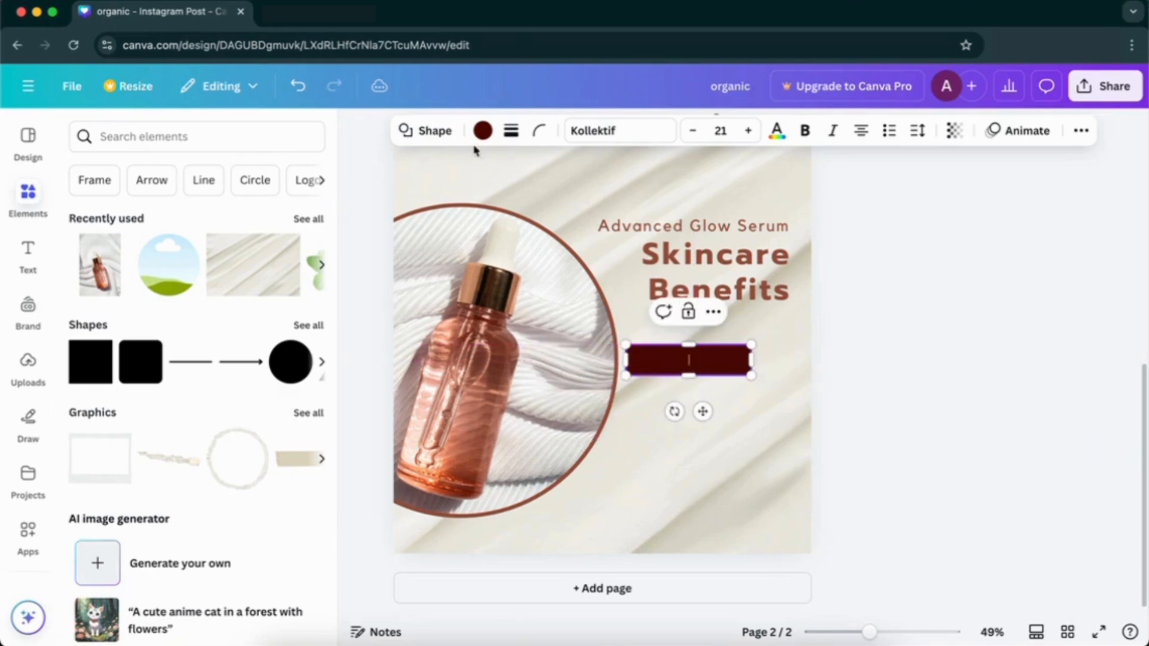
- Round the bar's corners to 100 and fill it with the brown document color
{"action": "left_click", "coordinate": [539, 128]}
{"action": "left_click_drag", "start_coordinate": [522, 194], "coordinate": [600, 199]}
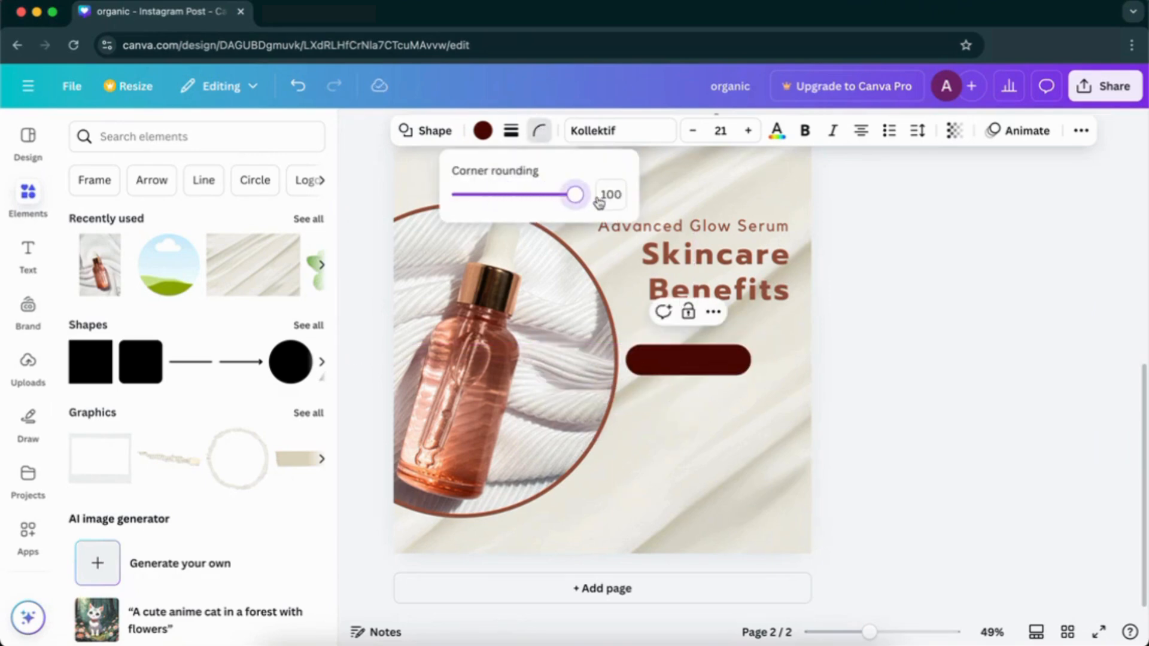
{"action": "left_click", "coordinate": [482, 131]}
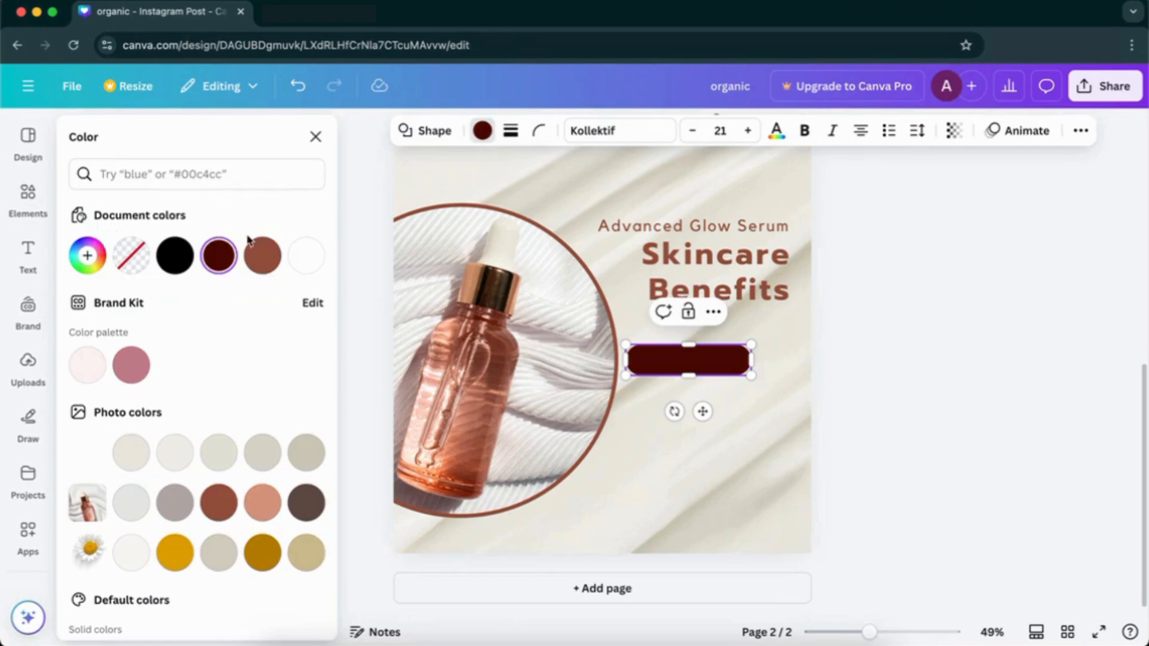
{"action": "left_click", "coordinate": [262, 256]}
- Widen the brown bar to span from the circular photo to near the page's right edge, and place a duplicate just below it
{"action": "left_click_drag", "start_coordinate": [774, 361], "coordinate": [828, 361]}
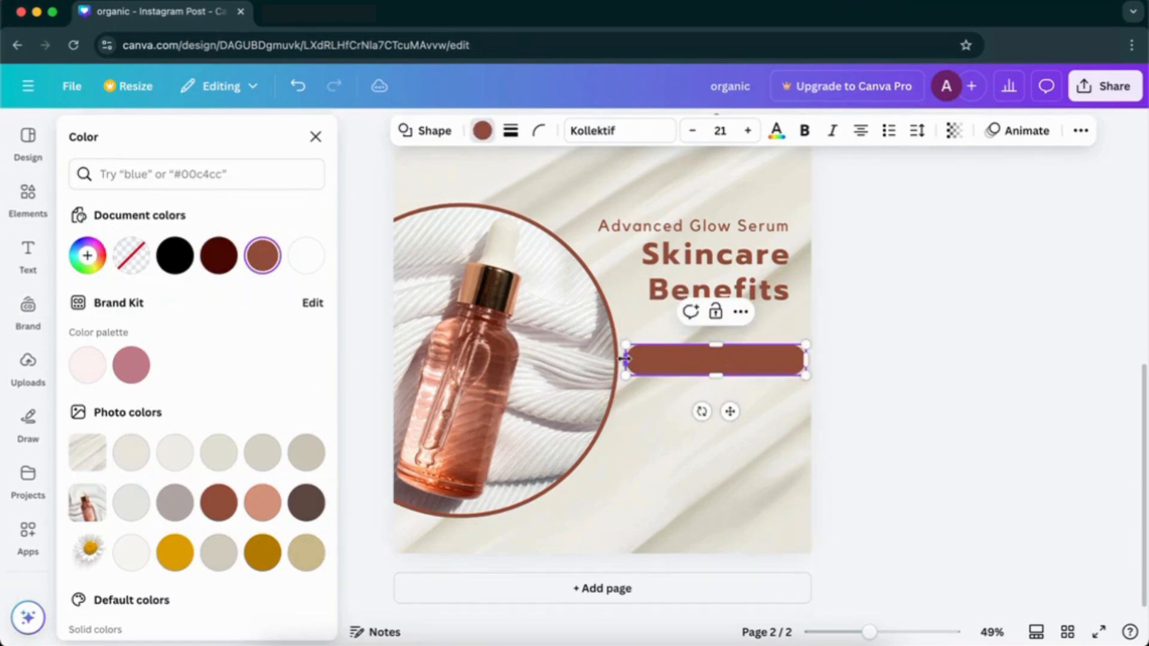
{"action": "left_click_drag", "start_coordinate": [626, 360], "coordinate": [709, 402]}
{"action": "left_click", "coordinate": [673, 438]}
{"action": "left_click", "coordinate": [715, 306]}
{"action": "left_click", "coordinate": [830, 351]}
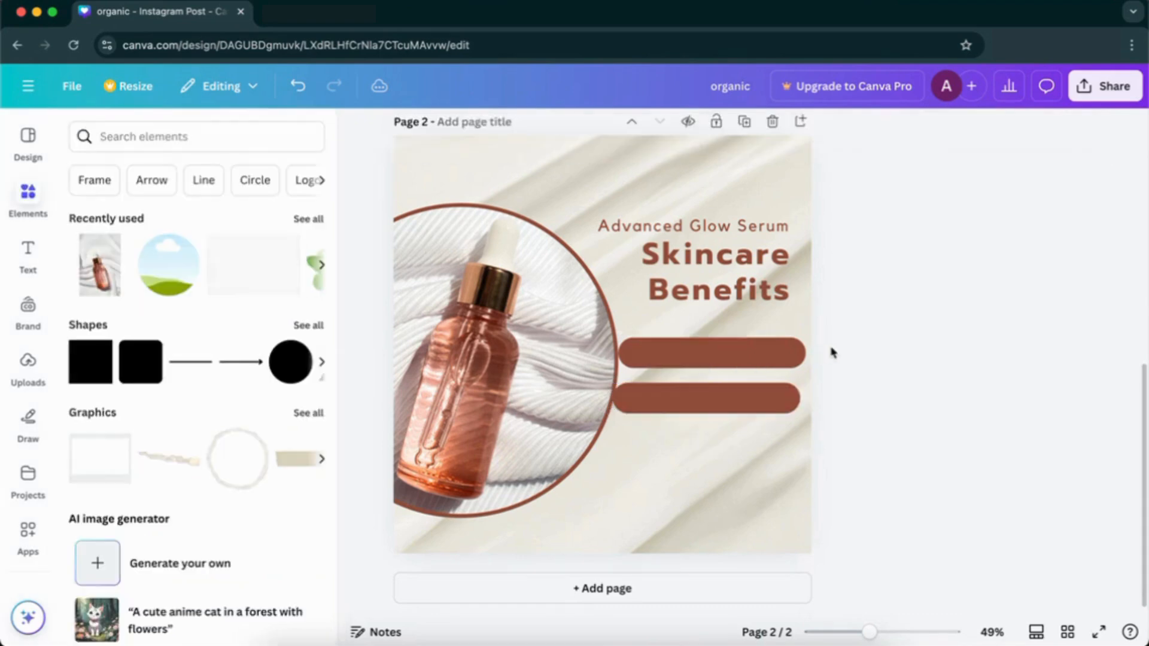
- Duplicate the second brown bar and place the copy below it, offset left along the circle's curve
{"action": "left_click", "coordinate": [717, 424]}
{"action": "left_click", "coordinate": [715, 389]}
{"action": "key", "text": "super+d"}
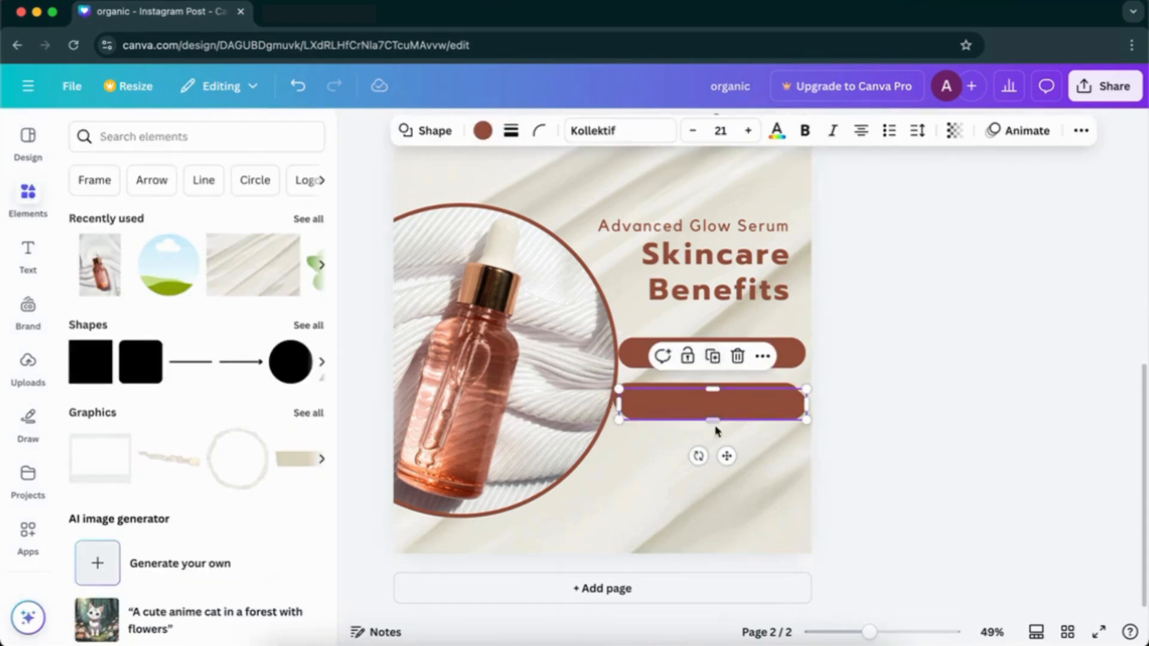
{"action": "left_click_drag", "start_coordinate": [716, 424], "coordinate": [687, 450]}
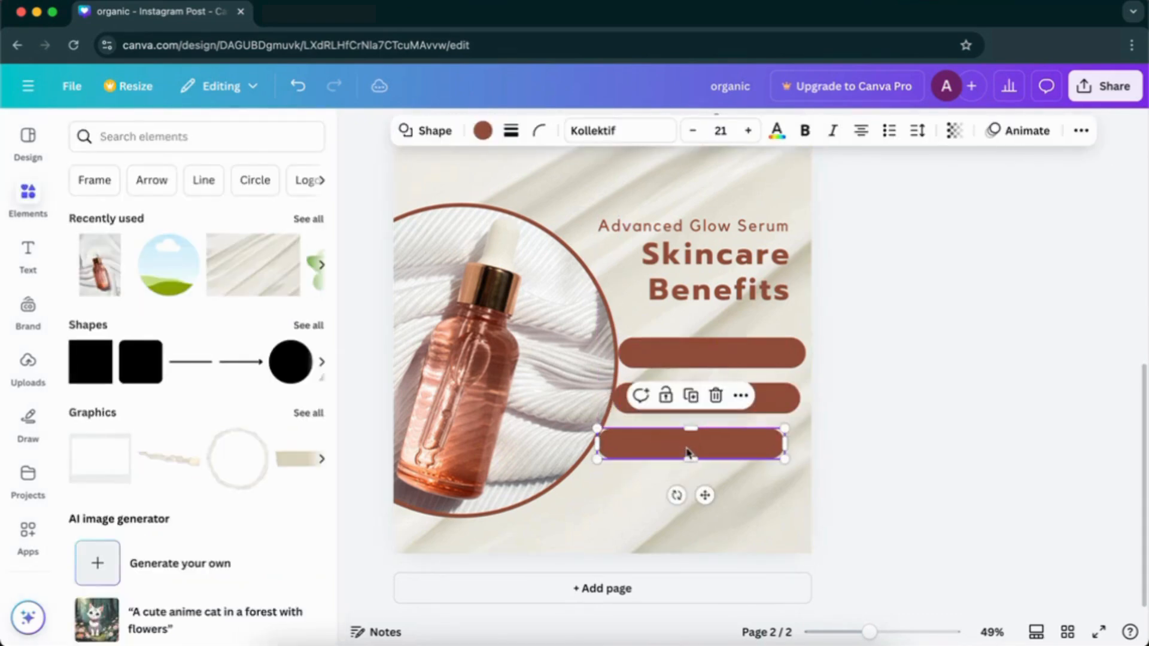
- Shorten the middle brown bar slightly at its right end to even out the stepped row of bars
{"action": "left_click", "coordinate": [854, 361]}
{"action": "left_click", "coordinate": [764, 387]}
{"action": "left_click_drag", "start_coordinate": [801, 393], "coordinate": [795, 396]}
{"action": "left_click", "coordinate": [852, 420]}
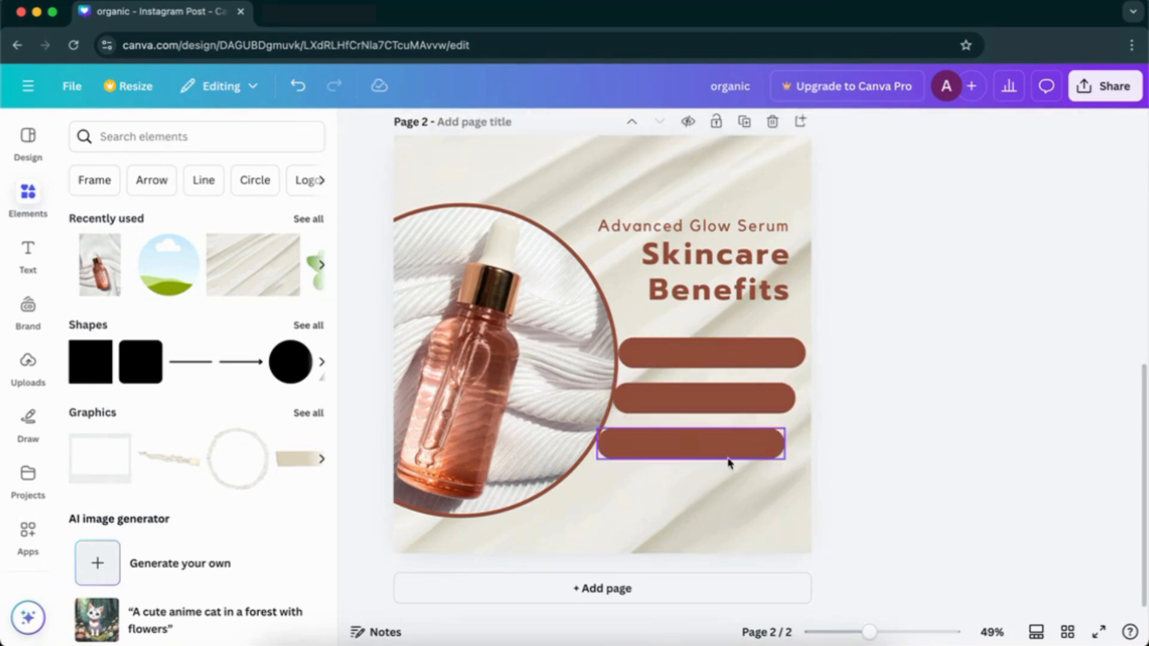
{"action": "left_click_drag", "start_coordinate": [715, 453], "coordinate": [713, 454]}
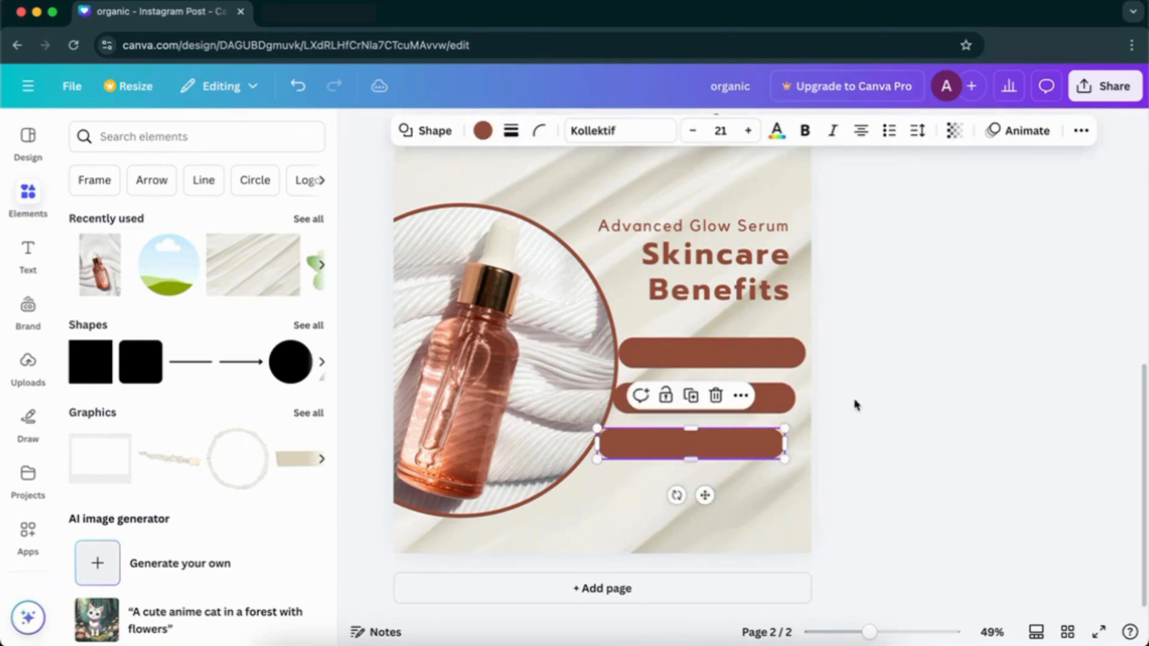
{"action": "left_click", "coordinate": [854, 400]}
- Duplicate the "Advanced Glow Serum" line, color the copy white and move it onto the top brown bar
{"action": "left_click", "coordinate": [674, 227]}
{"action": "left_click", "coordinate": [708, 187]}
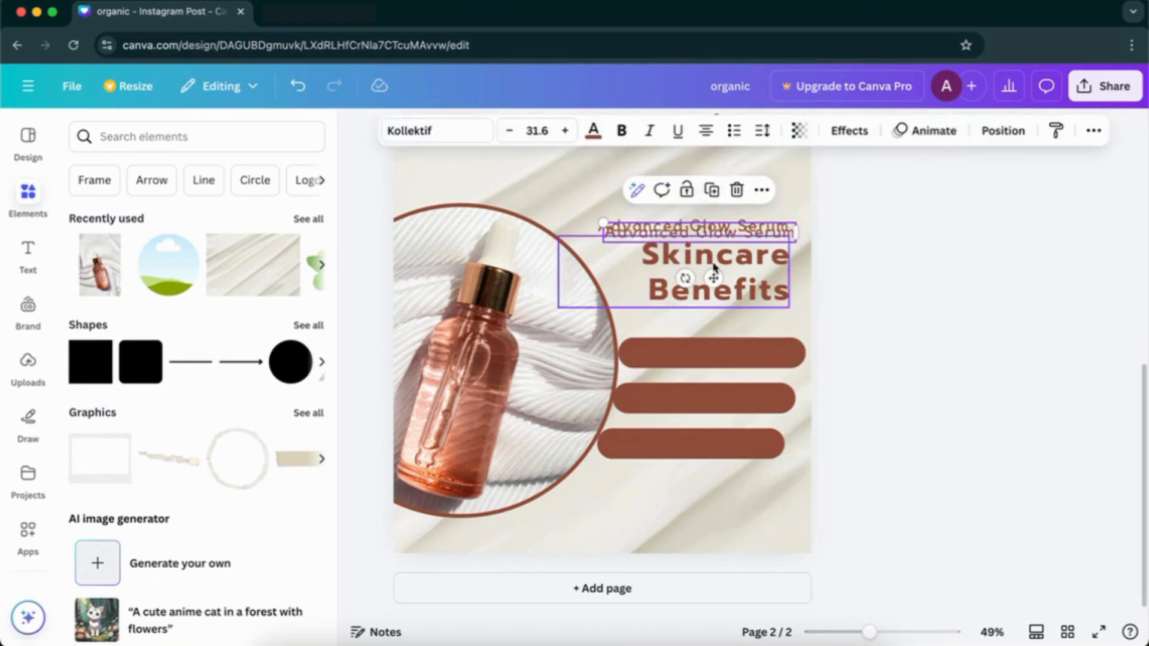
{"action": "left_click", "coordinate": [593, 130]}
{"action": "left_click", "coordinate": [219, 255]}
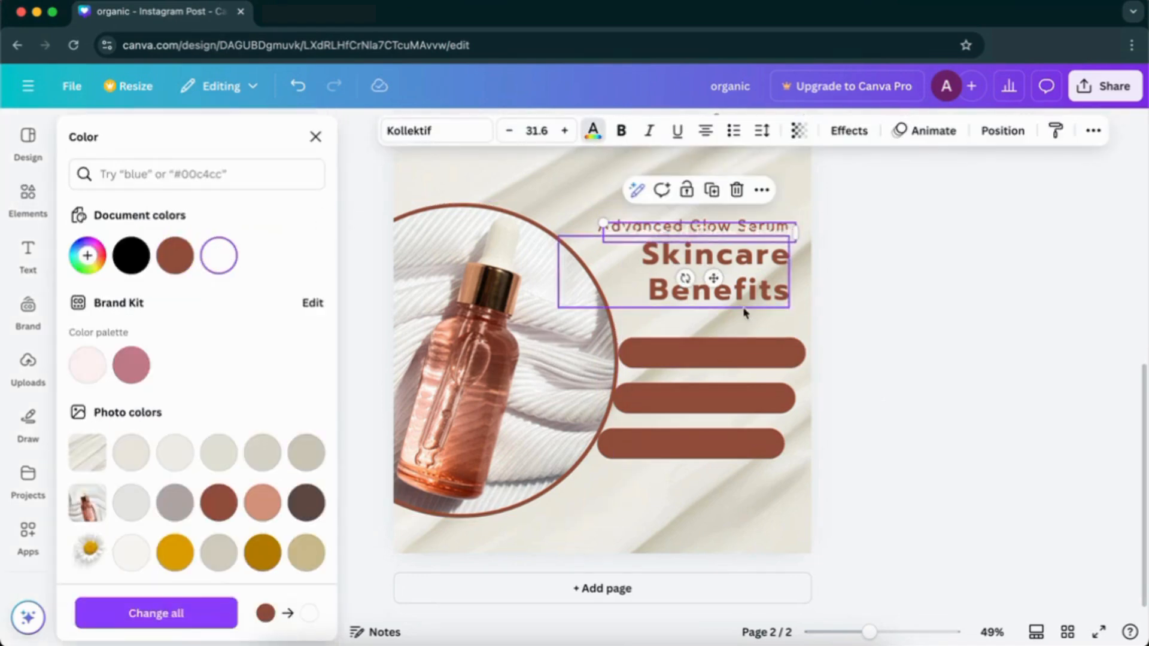
{"action": "left_click_drag", "start_coordinate": [714, 277], "coordinate": [723, 392]}
- Replace the white text on the top bar with "Suitable for All skin types"
{"action": "double_click", "coordinate": [751, 365]}
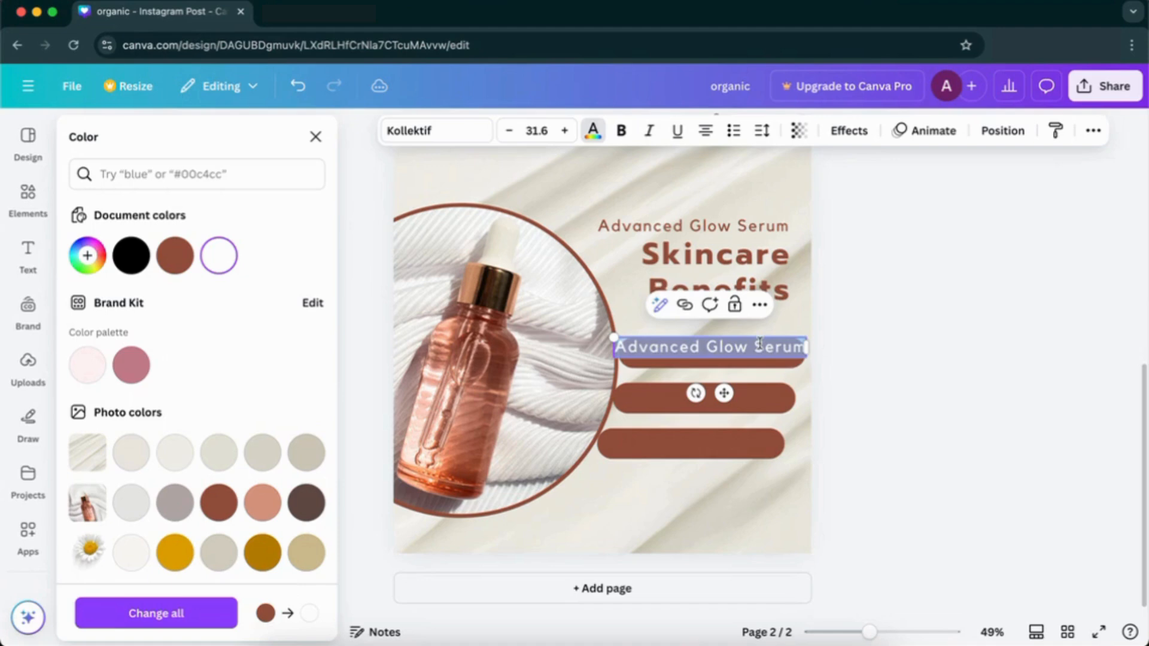
{"action": "key", "text": "BackSpace"}
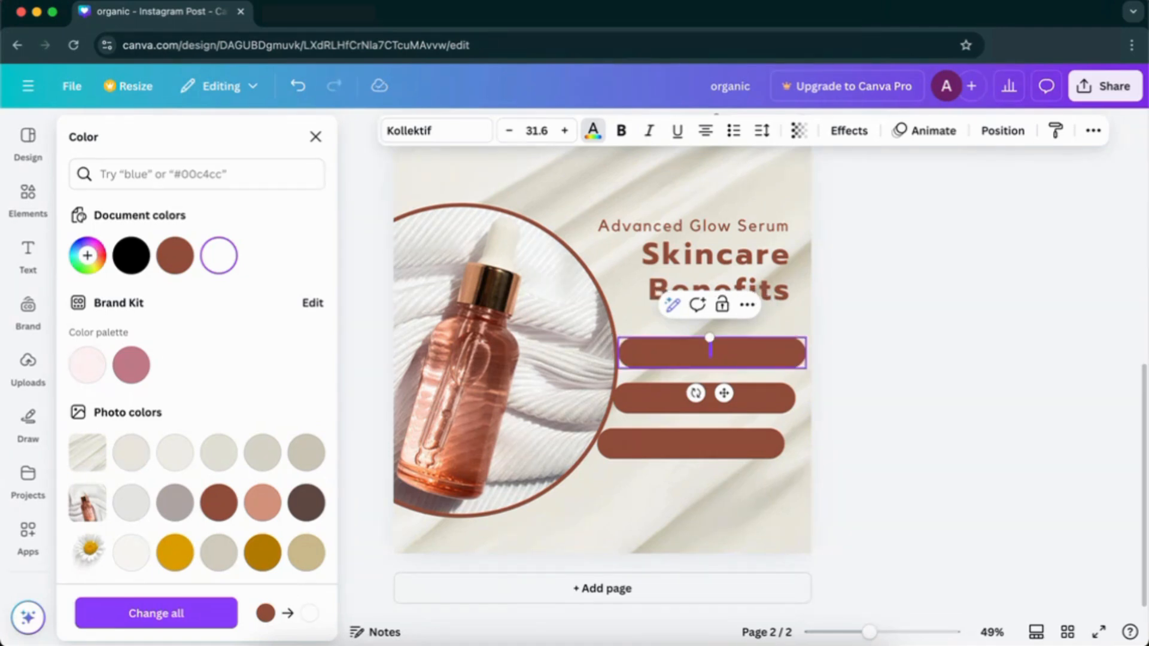
{"action": "type", "text": "Suitable"}
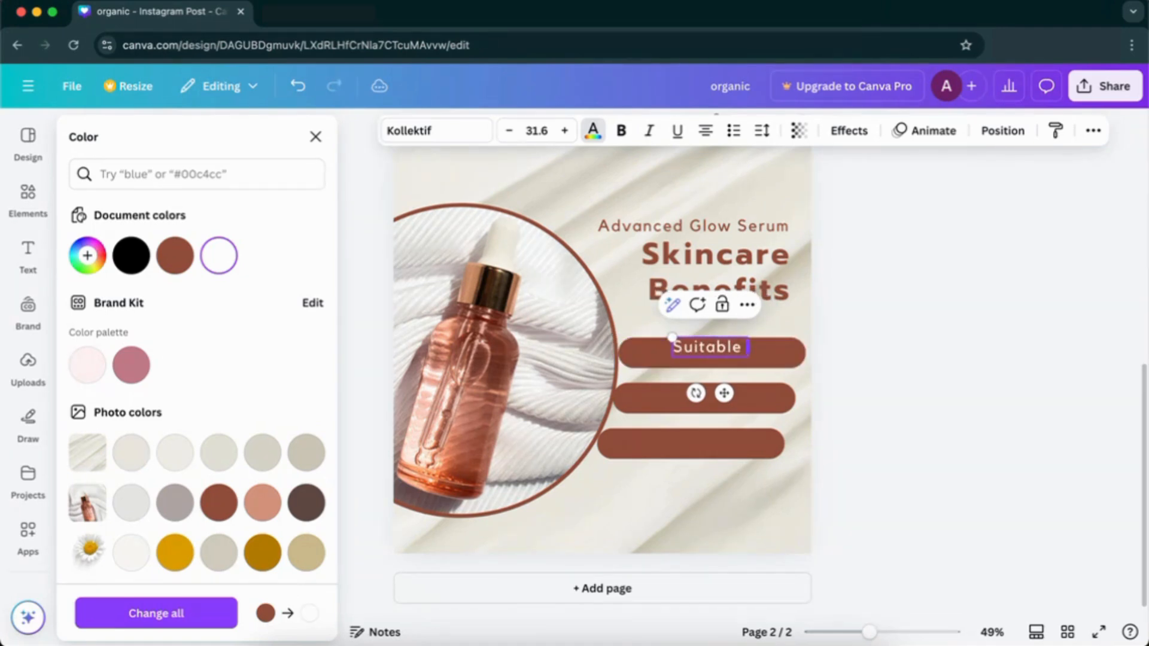
{"action": "type", "text": " for All s"}
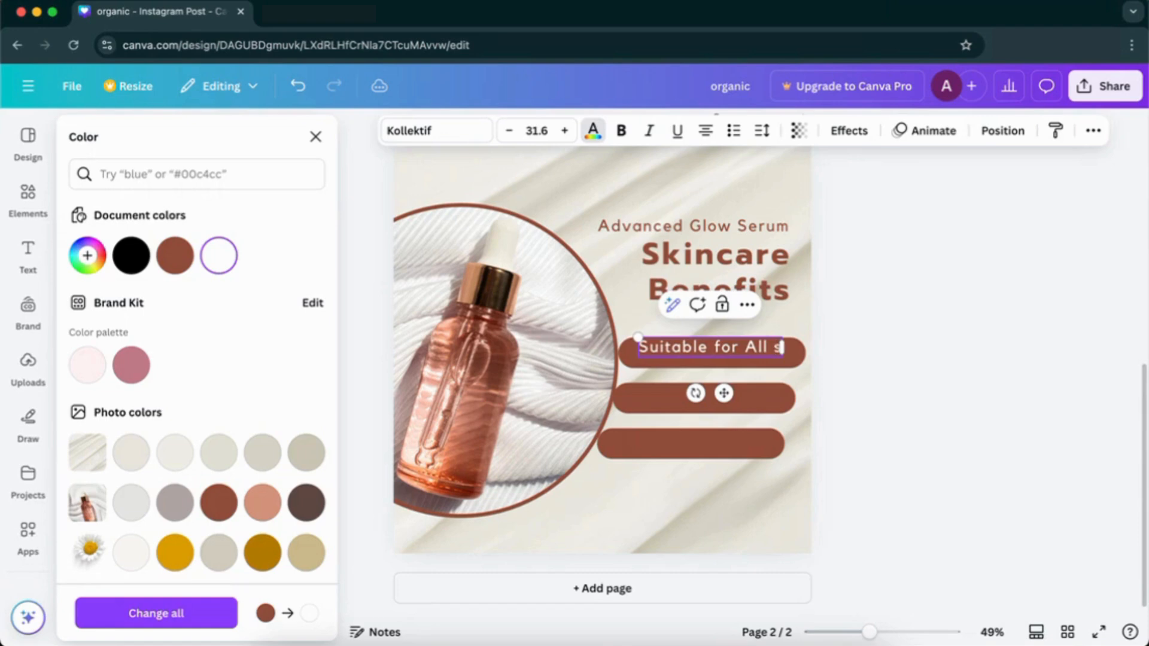
{"action": "type", "text": "kin types"}
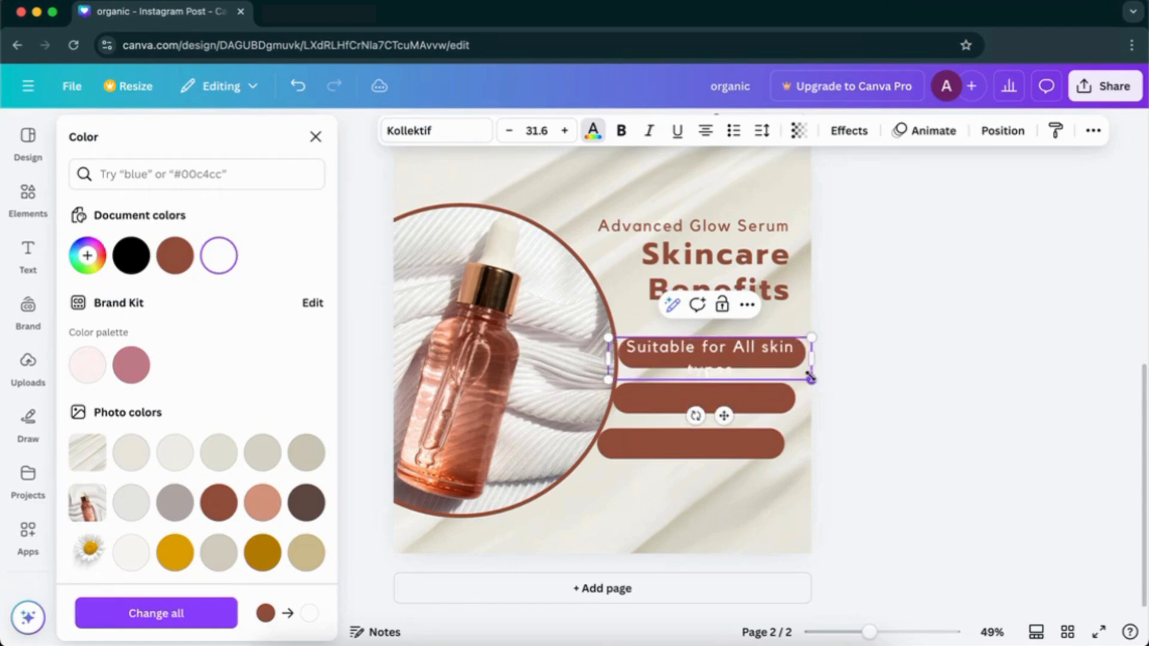
- Turn "Suitable for All skin types" into a bulleted line, reduce it to size 20.7 and center it on the top bar
{"action": "left_click_drag", "start_coordinate": [810, 377], "coordinate": [800, 353]}
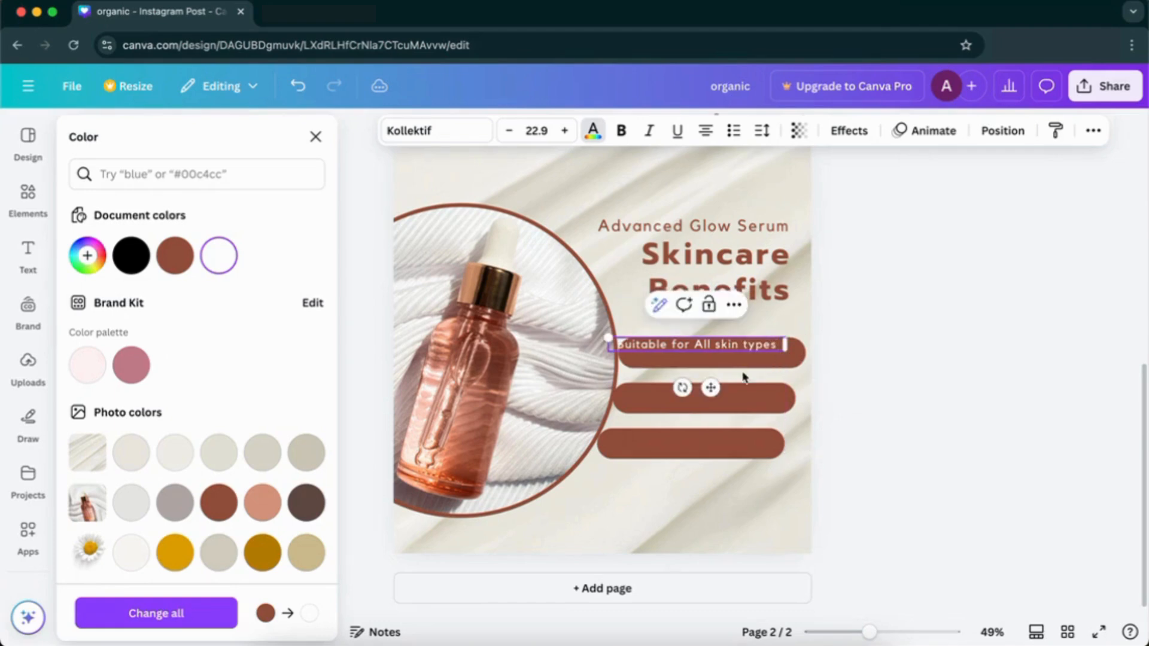
{"action": "left_click", "coordinate": [734, 131]}
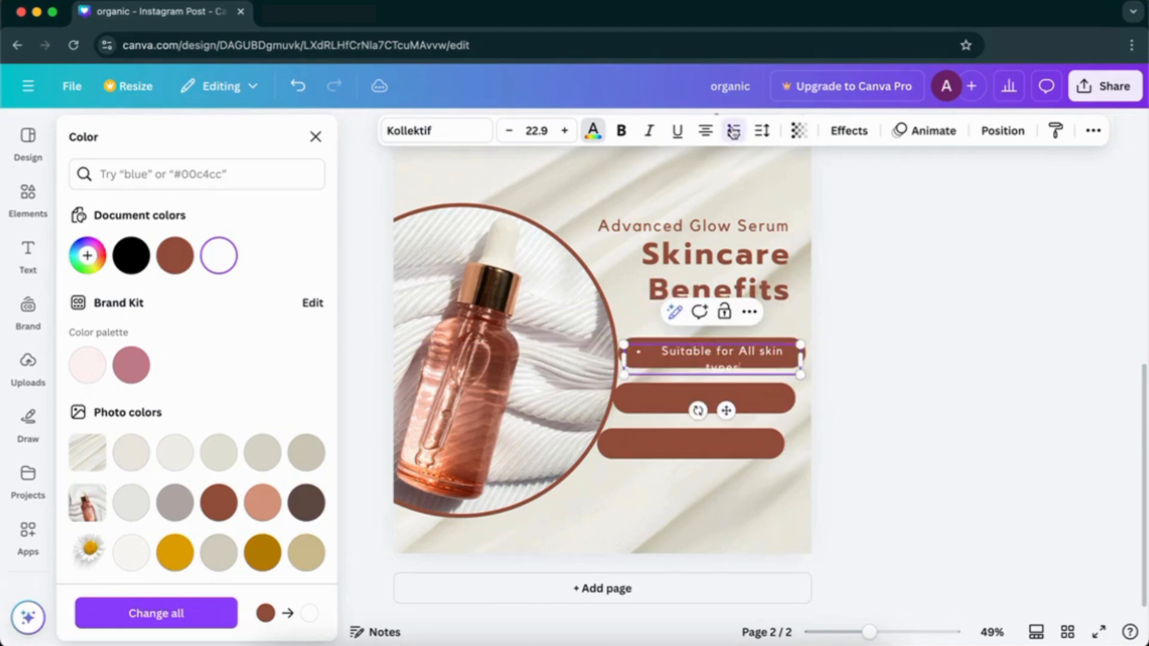
{"action": "mouse_move", "coordinate": [800, 374]}
{"action": "left_mouse_down"}
{"action": "mouse_move", "coordinate": [771, 367]}
{"action": "mouse_move", "coordinate": [799, 359]}
{"action": "left_mouse_up"}
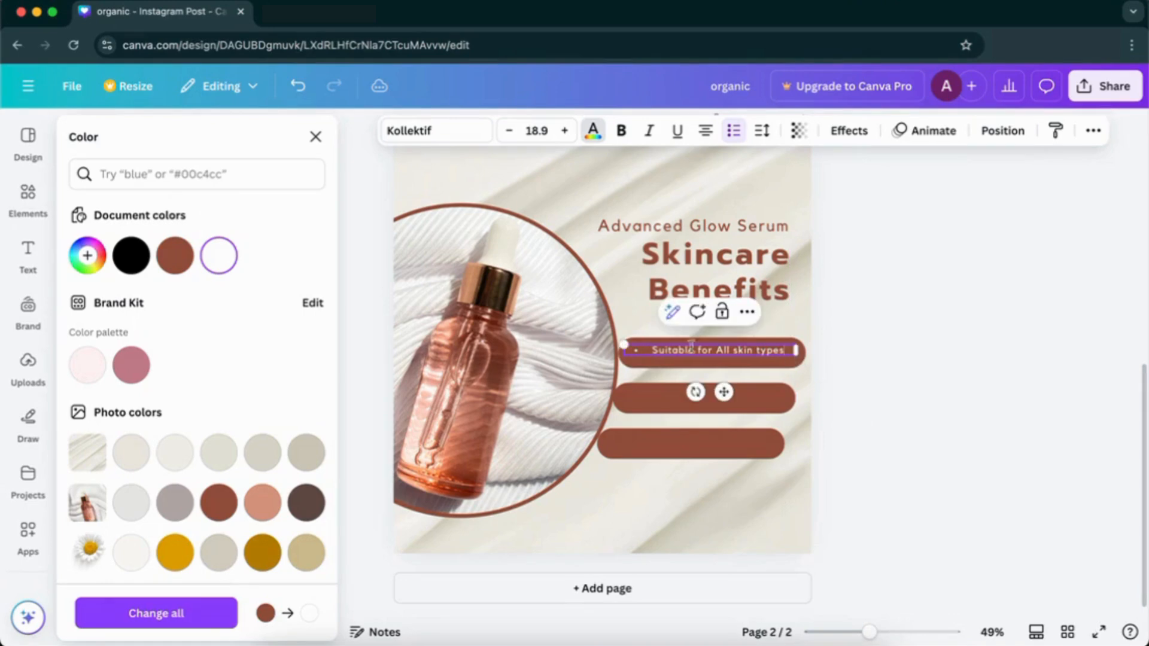
{"action": "left_click_drag", "start_coordinate": [625, 345], "coordinate": [608, 341]}
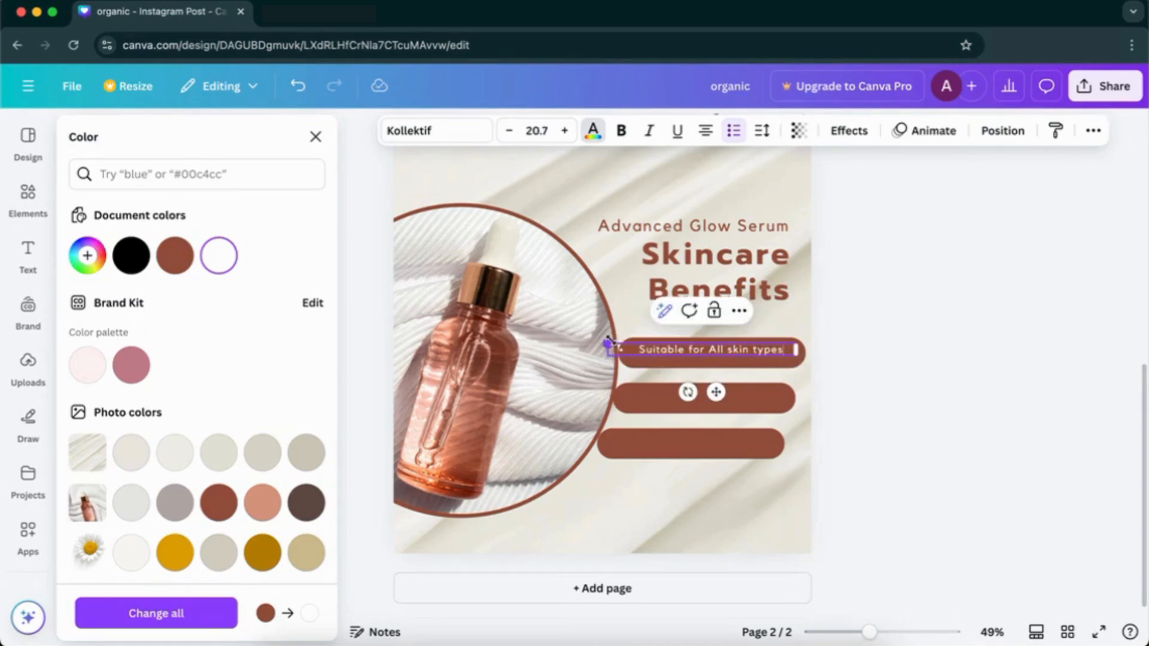
{"action": "left_click_drag", "start_coordinate": [716, 392], "coordinate": [718, 390]}
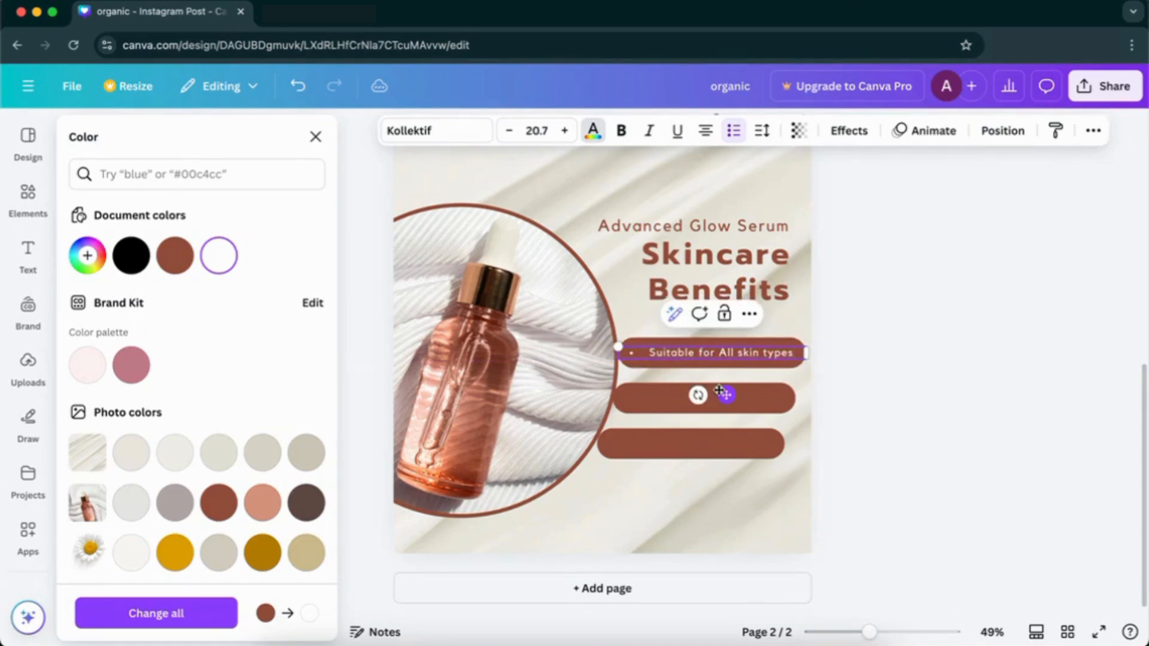
{"action": "left_click", "coordinate": [850, 344]}
- Duplicate the bulleted line onto the middle bar and change the copy's text to "Fast Absorbtion"
{"action": "left_click", "coordinate": [733, 347]}
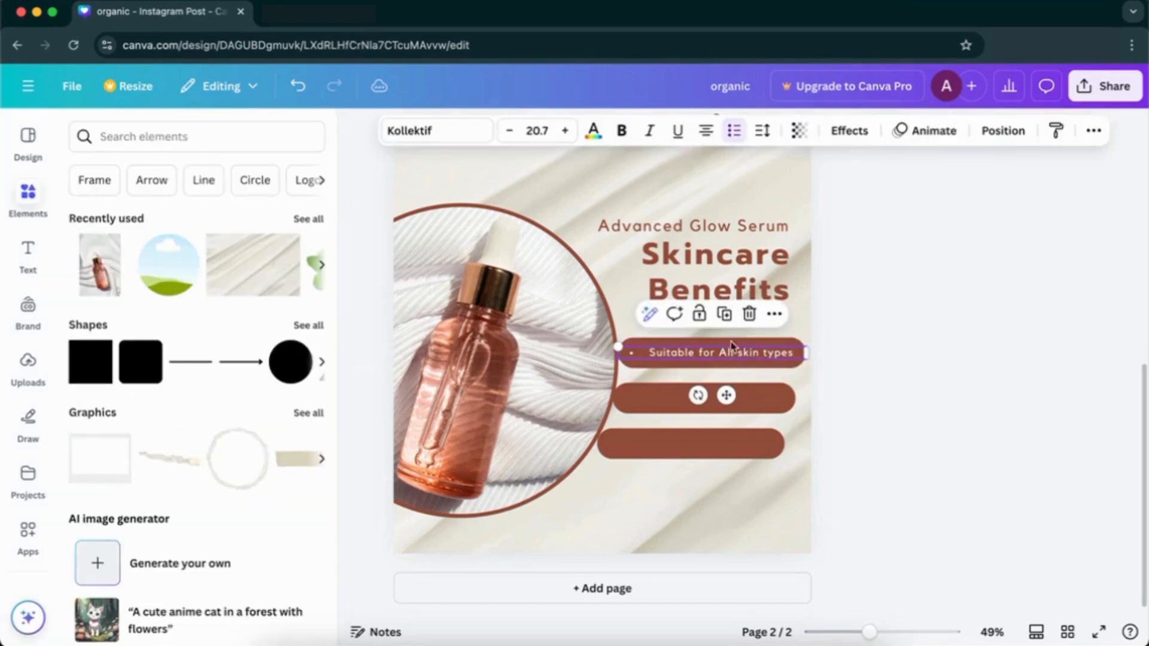
{"action": "left_click", "coordinate": [724, 314]}
{"action": "left_click_drag", "start_coordinate": [731, 402], "coordinate": [726, 443]}
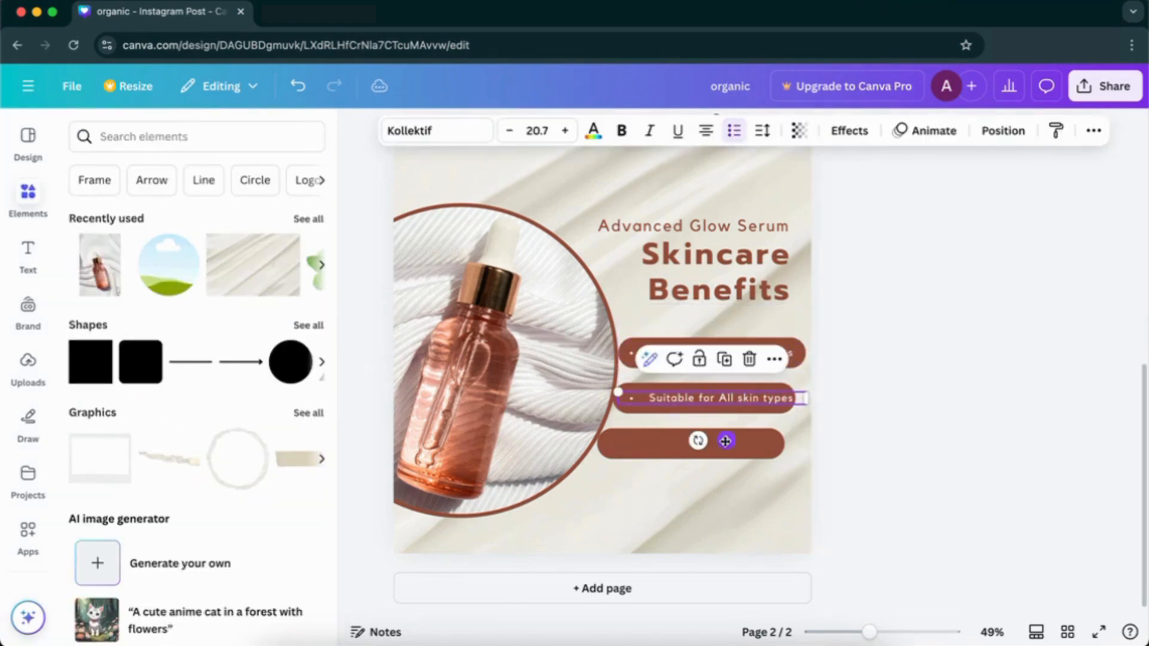
{"action": "double_click", "coordinate": [784, 399]}
{"action": "key", "text": "BackSpace"}
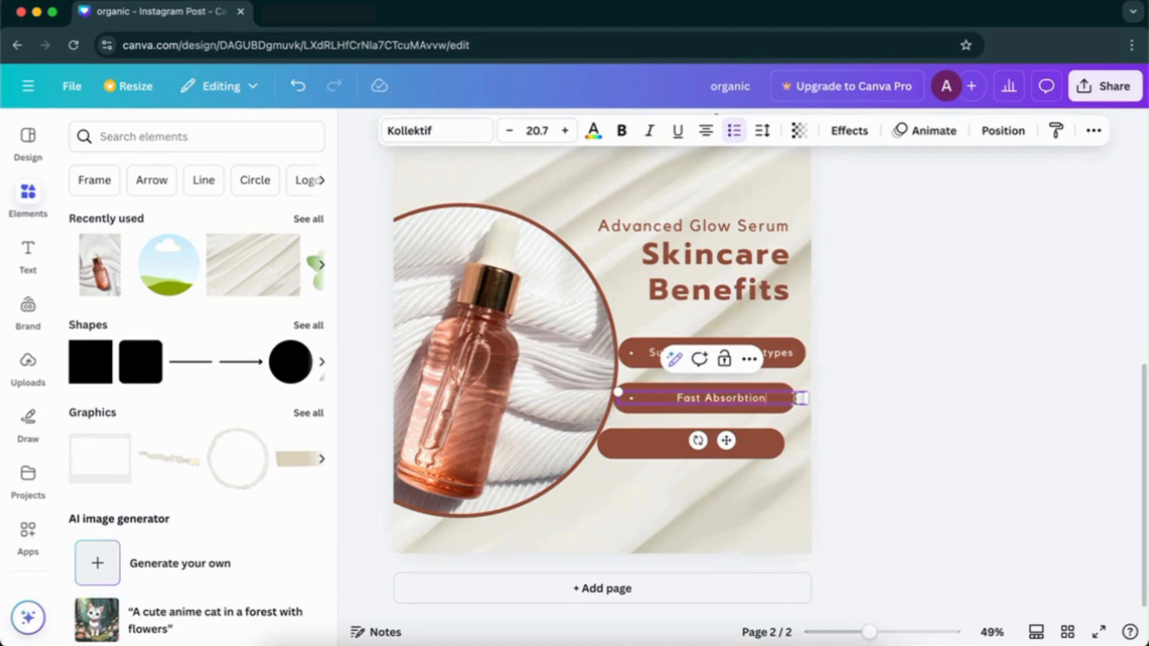
- Narrow the "Fast Absorbtion" text box so the bullet sits close to its words, and align it on the middle bar
{"action": "left_click_drag", "start_coordinate": [727, 441], "coordinate": [722, 441]}
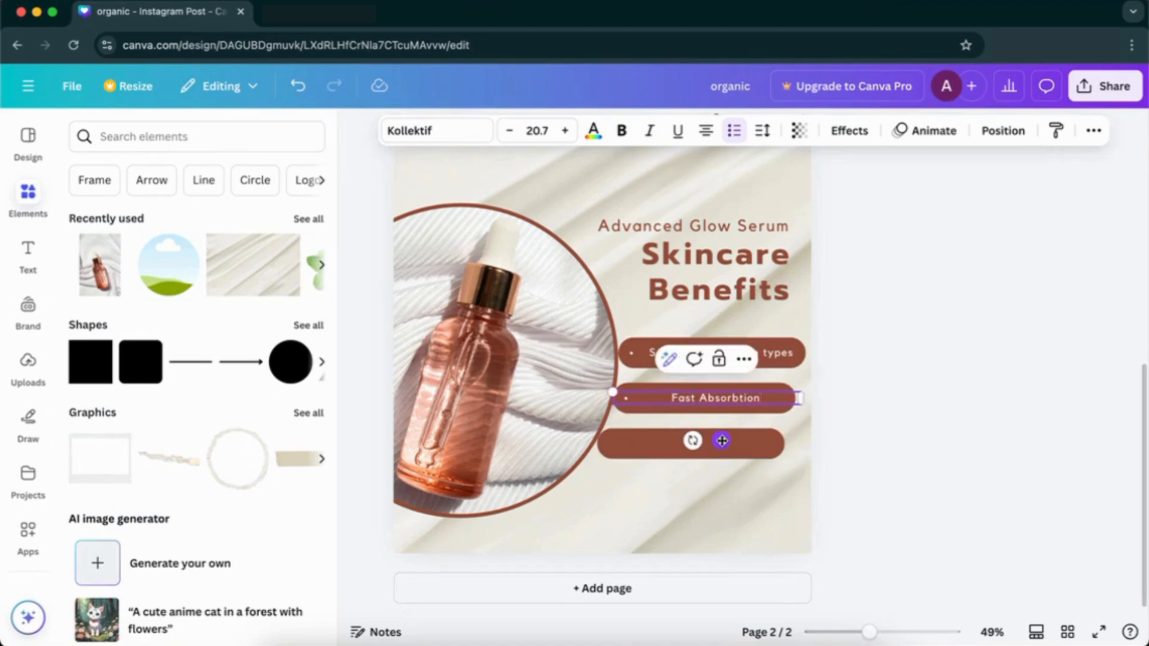
{"action": "left_click", "coordinate": [705, 397]}
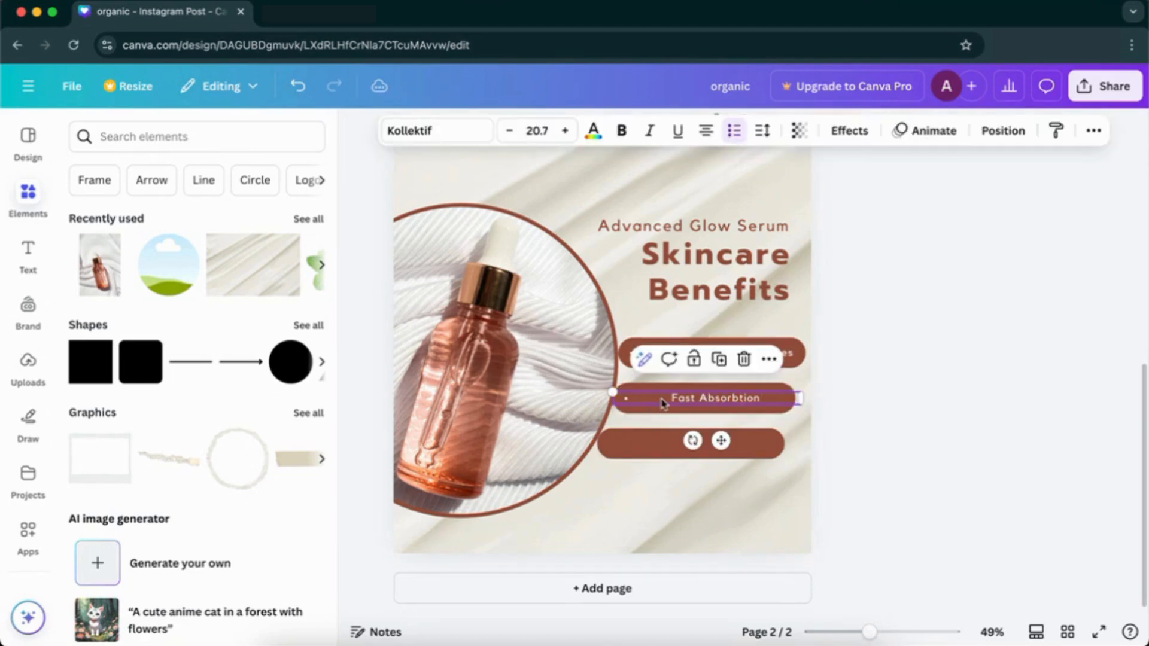
{"action": "left_click_drag", "start_coordinate": [800, 398], "coordinate": [739, 399]}
{"action": "left_click", "coordinate": [758, 476]}
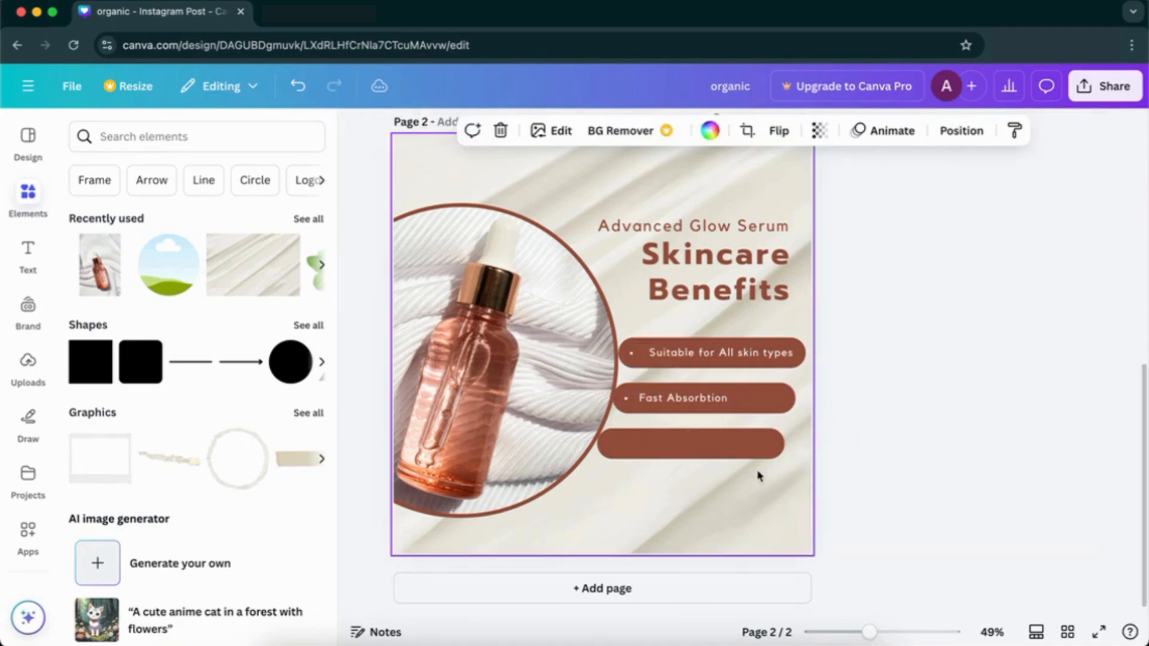
{"action": "left_click", "coordinate": [708, 399]}
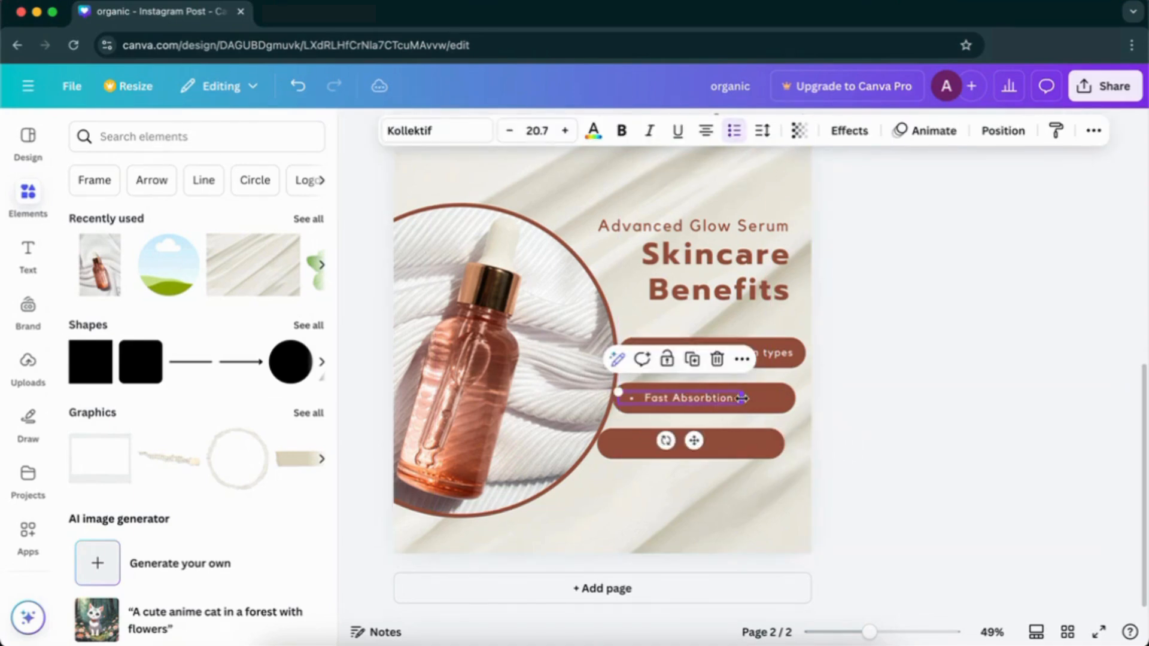
{"action": "left_click_drag", "start_coordinate": [742, 398], "coordinate": [753, 399]}
- Duplicate the "Fast Absorbtion" line onto the bottom bar and change the copy's text to "Nourishment"
{"action": "left_click", "coordinate": [697, 360]}
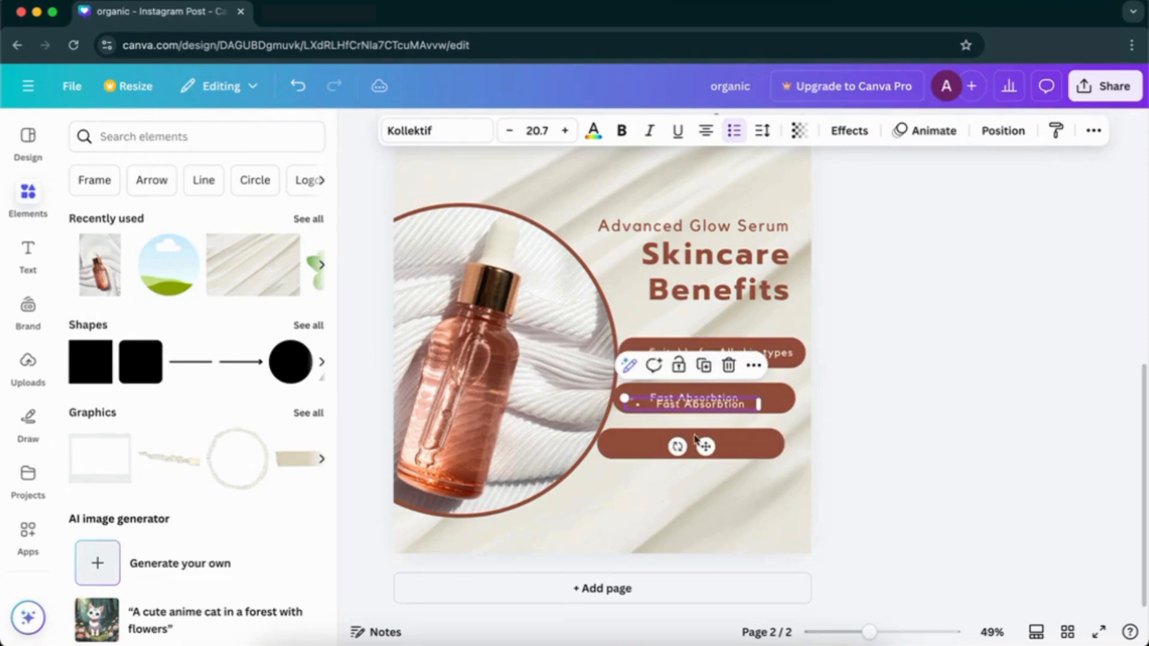
{"action": "left_click_drag", "start_coordinate": [708, 450], "coordinate": [695, 487]}
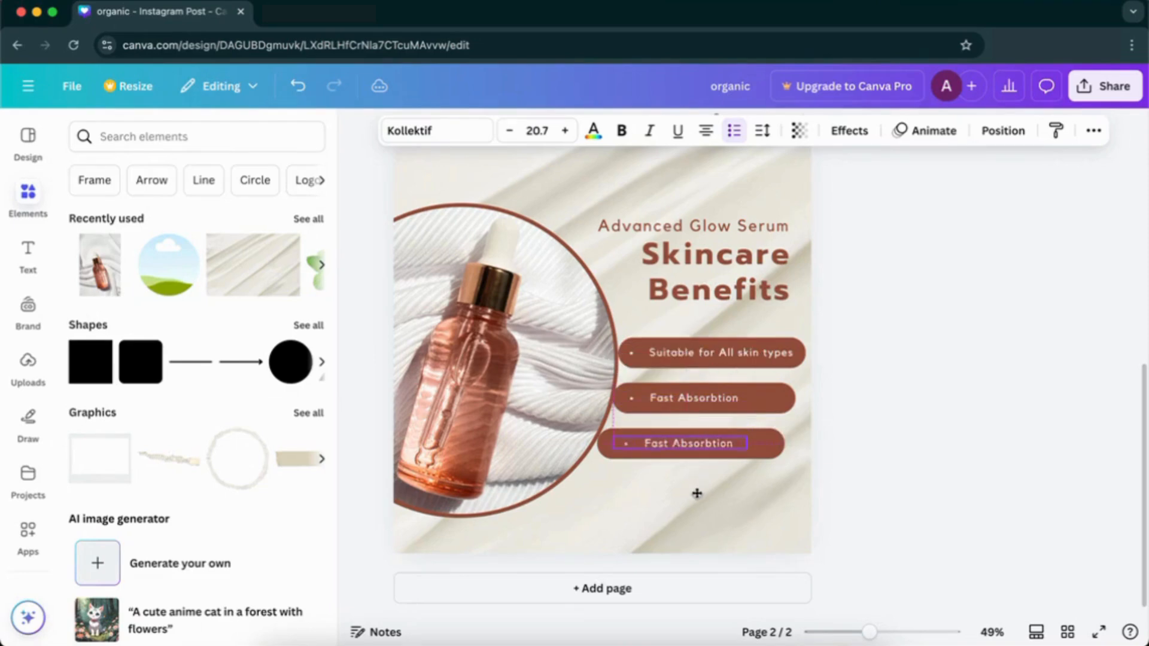
{"action": "double_click", "coordinate": [734, 450]}
{"action": "key", "text": "BackSpace"}
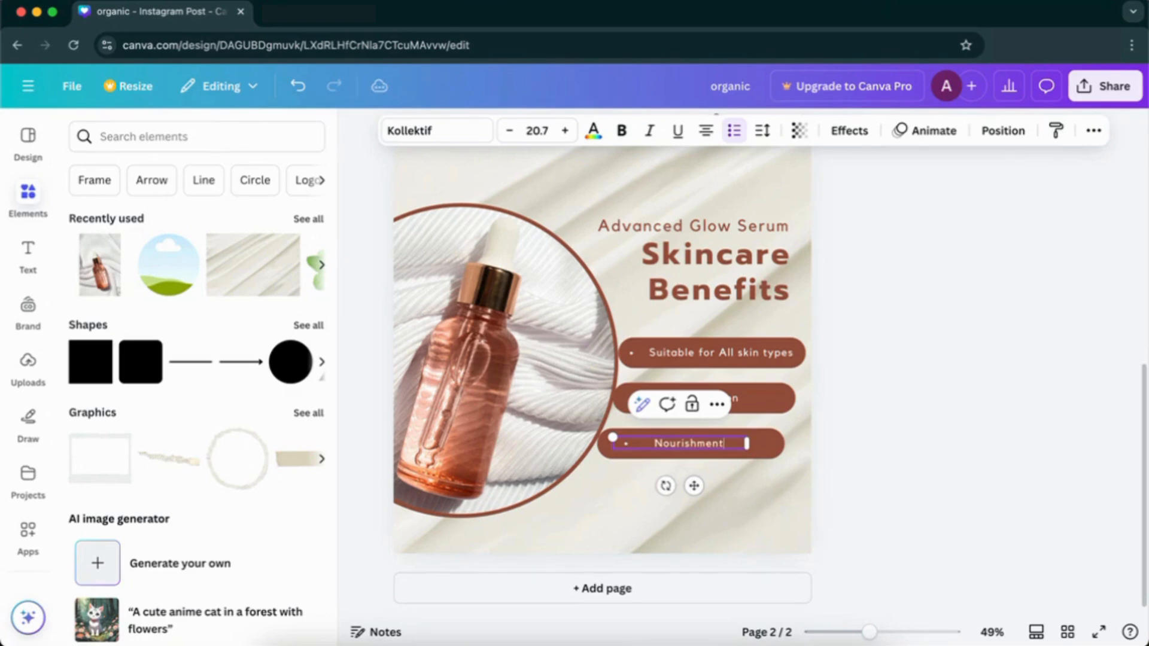
{"action": "left_click", "coordinate": [907, 441]}
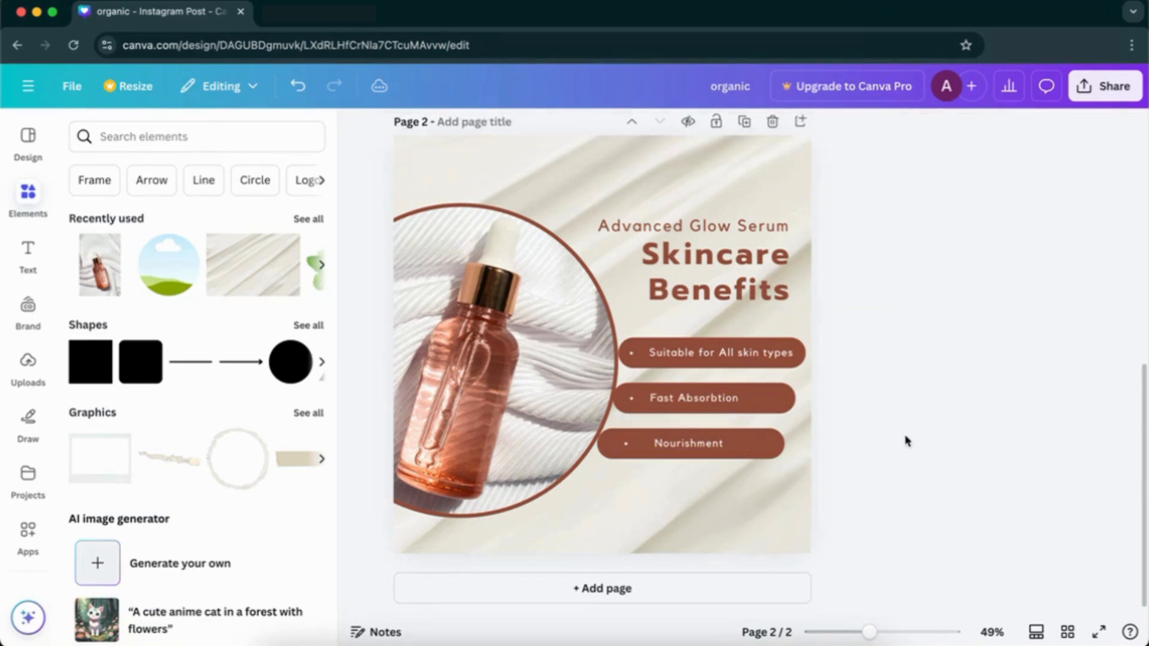
- Narrow the bulleted "Nourishment" text box and shift it left on its bar, and nudge "Fast Absorbtion" slightly left
{"action": "left_click", "coordinate": [710, 443]}
{"action": "left_click_drag", "start_coordinate": [710, 443], "coordinate": [705, 446]}
{"action": "key", "text": "super+shift+8"}
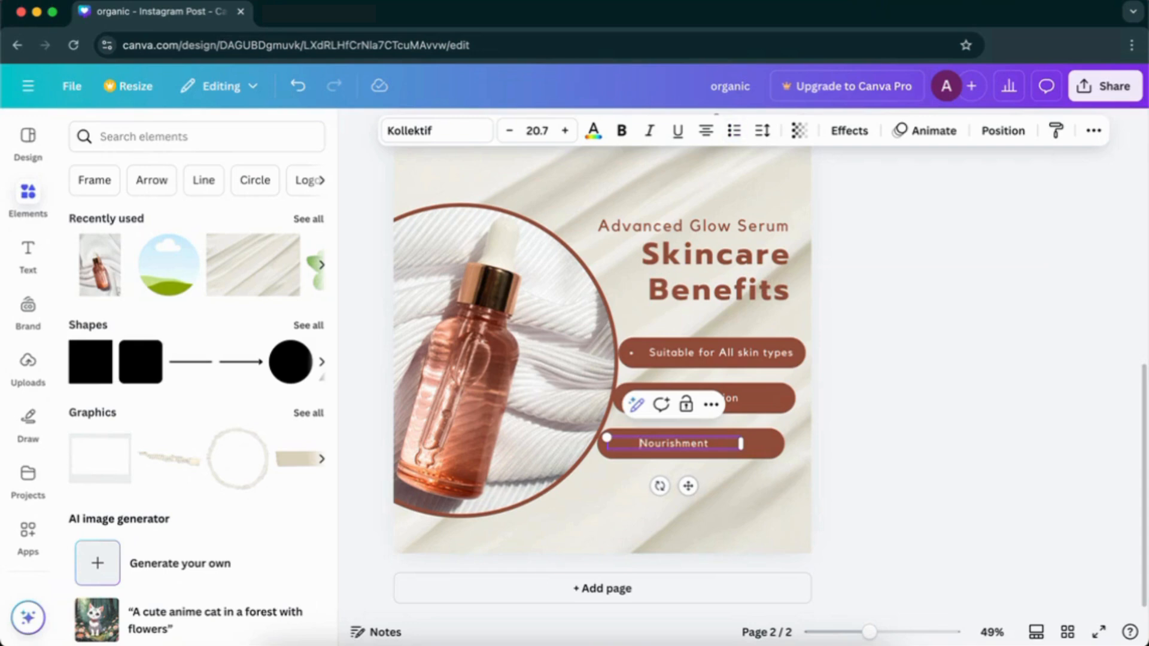
{"action": "key", "text": "super+z"}
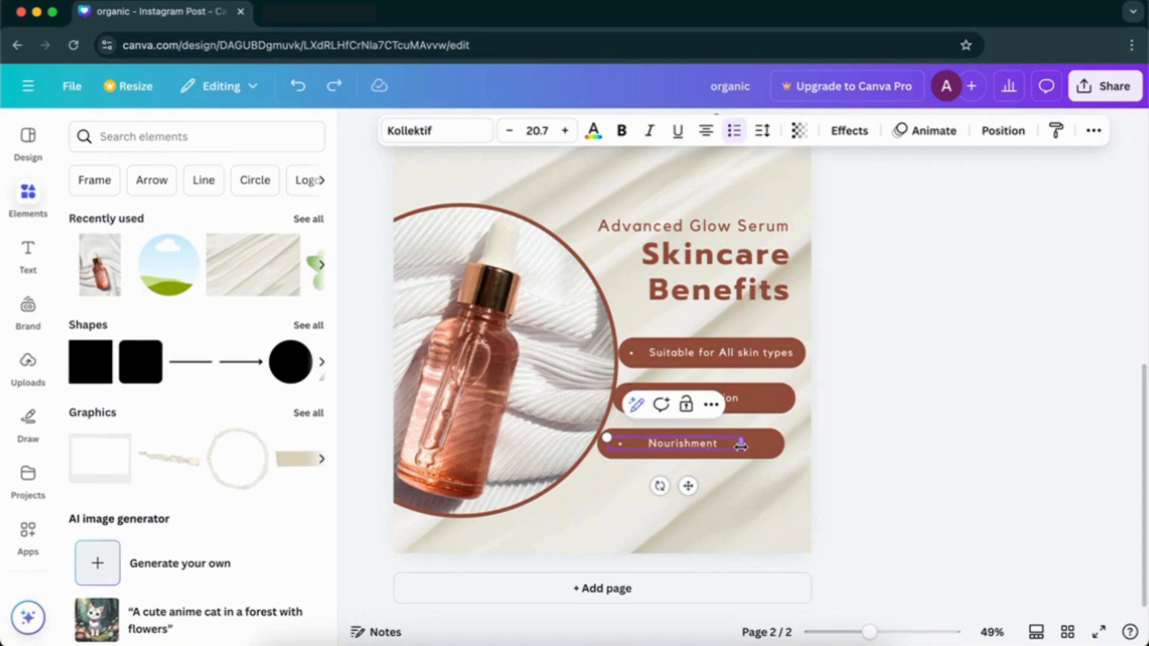
{"action": "left_click_drag", "start_coordinate": [741, 444], "coordinate": [731, 444]}
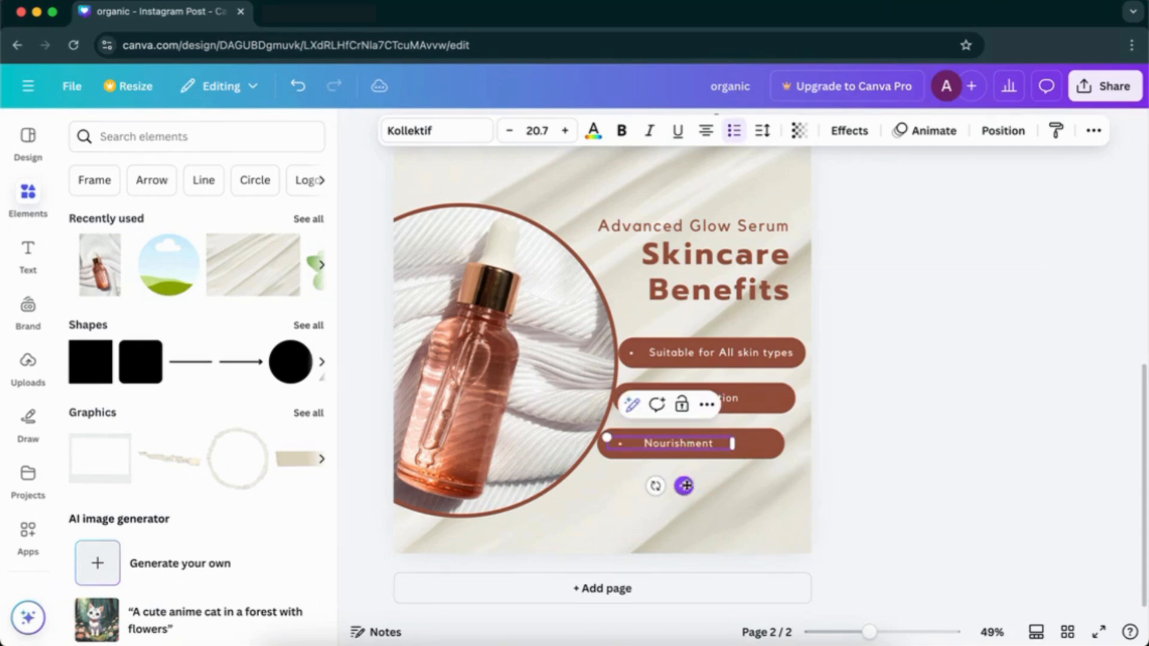
{"action": "left_click_drag", "start_coordinate": [686, 486], "coordinate": [681, 485]}
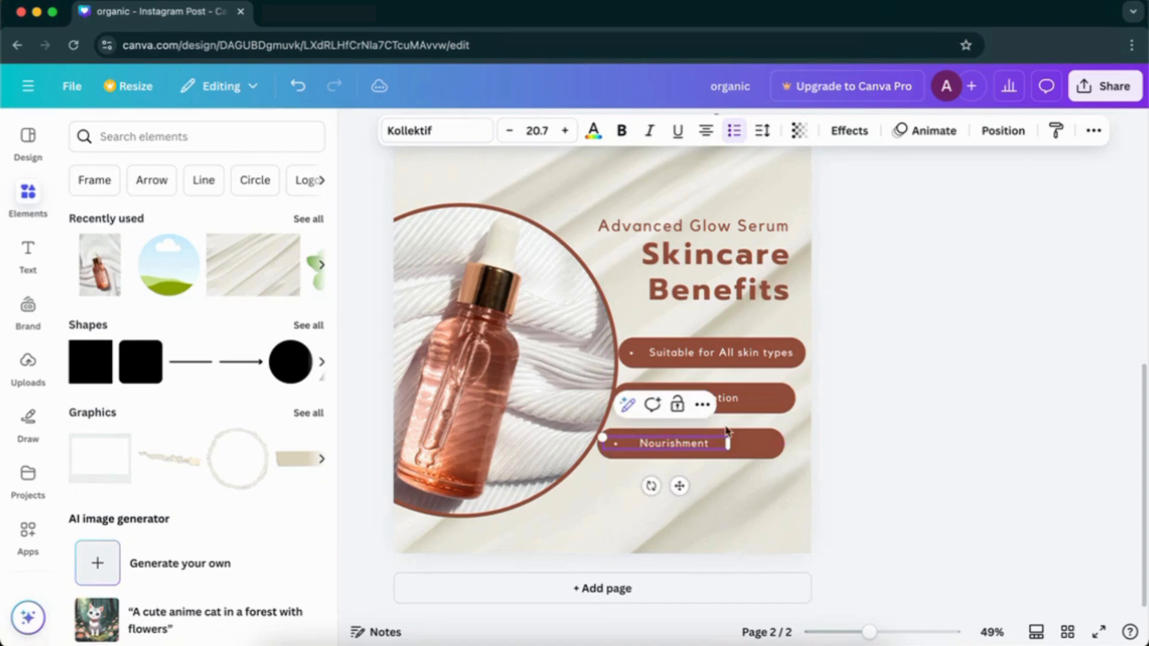
{"action": "left_click_drag", "start_coordinate": [726, 404], "coordinate": [720, 402]}
{"action": "left_click", "coordinate": [880, 413]}
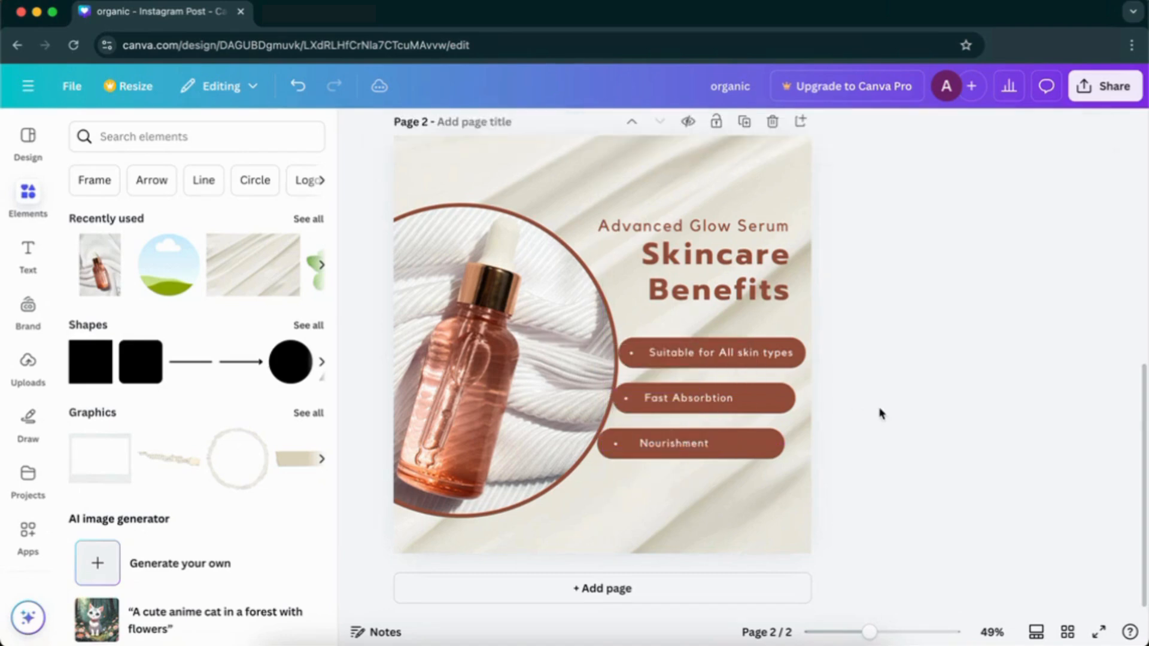
- Search the elements for "daisy flower" and limit the results to photos
{"action": "left_click", "coordinate": [146, 135]}
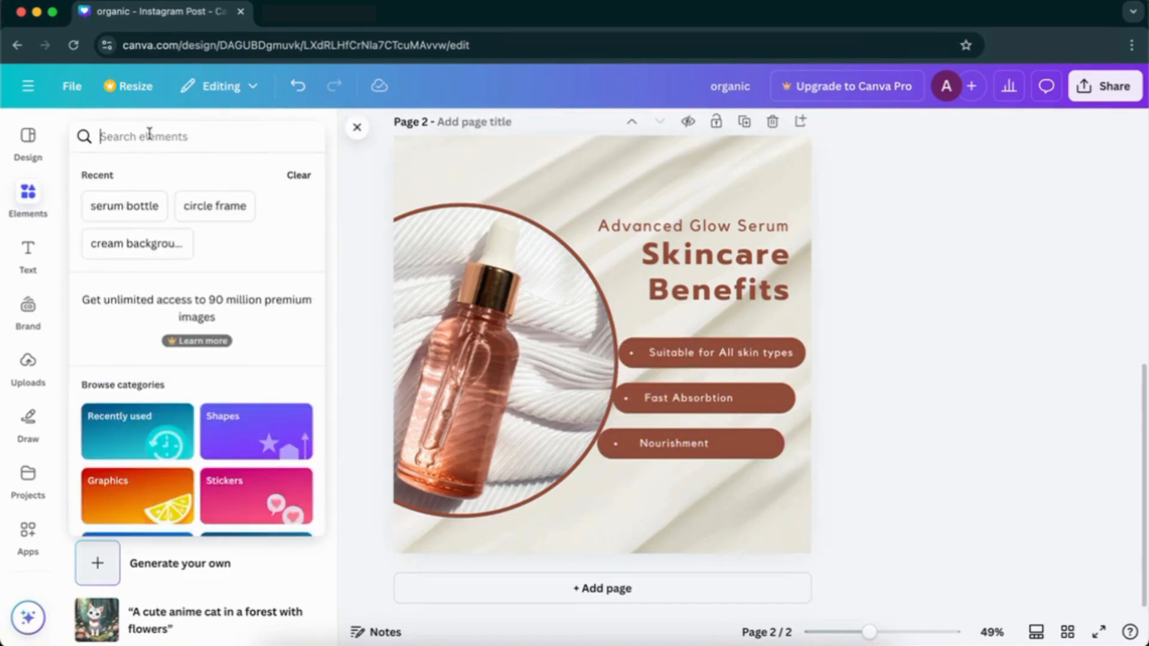
{"action": "type", "text": "daisy"}
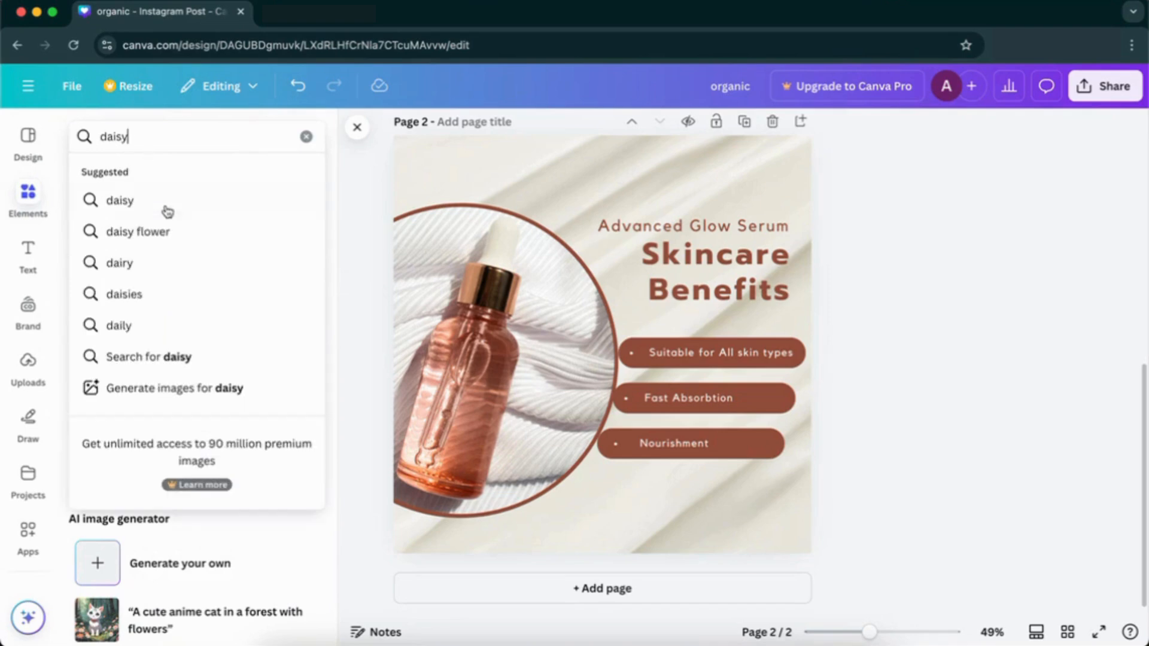
{"action": "left_click", "coordinate": [171, 231]}
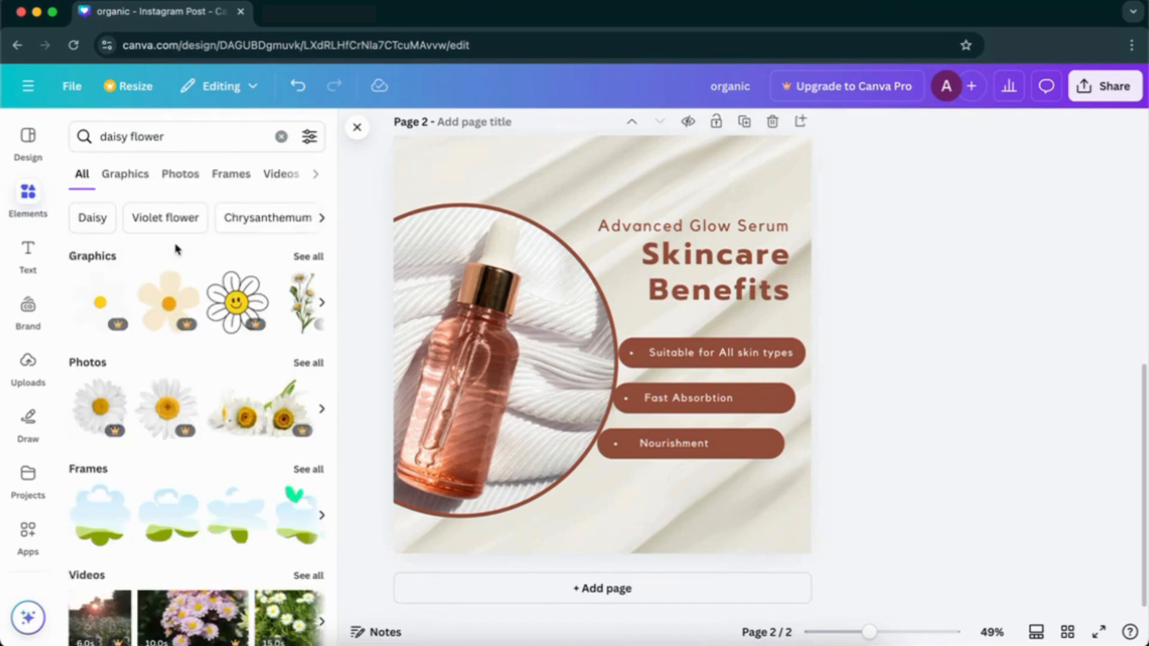
{"action": "left_click", "coordinate": [188, 177]}
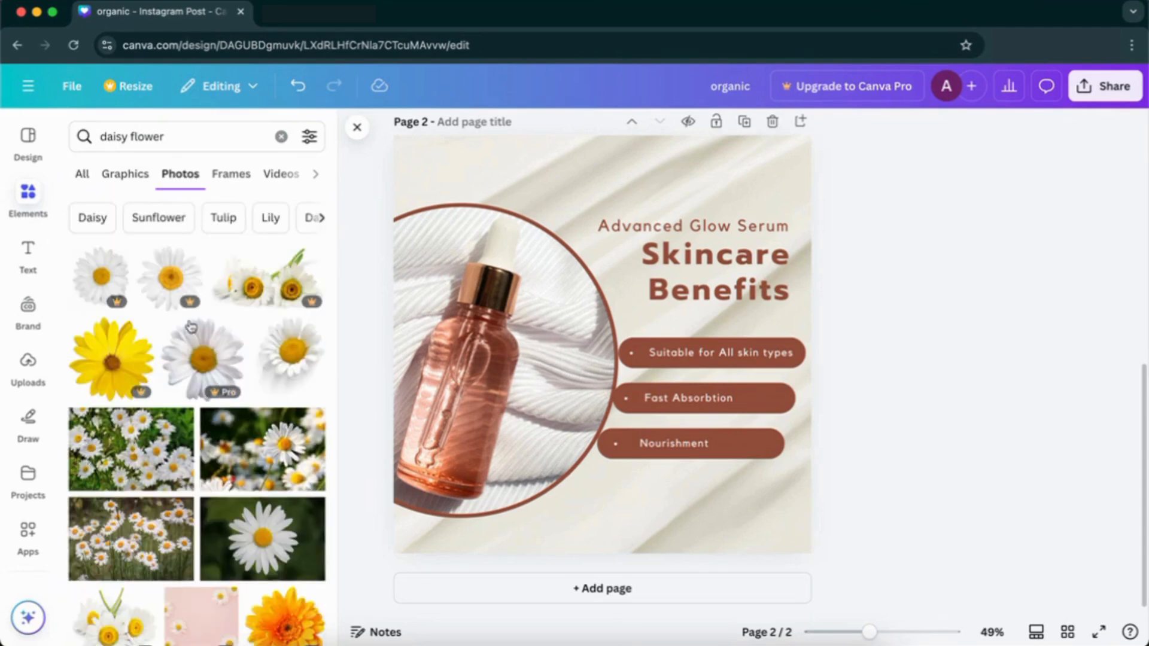
- Place a daisy photo in the page's upper-right corner and a smaller daisy over the right end of the top bar
{"action": "left_click_drag", "start_coordinate": [190, 326], "coordinate": [755, 168]}
{"action": "left_click", "coordinate": [291, 350]}
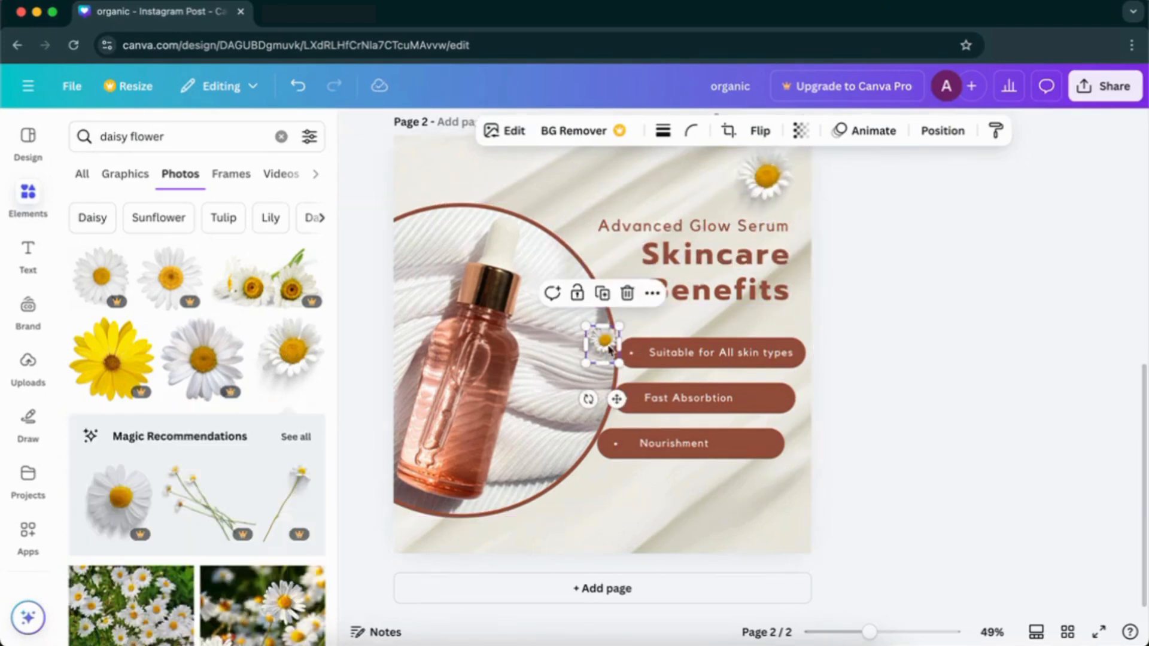
{"action": "left_click_drag", "start_coordinate": [604, 342], "coordinate": [754, 398]}
- Duplicate the small daisy onto the right end of the middle bar and flip the copy horizontally
{"action": "left_click", "coordinate": [787, 302]}
{"action": "left_click", "coordinate": [748, 132]}
{"action": "left_click", "coordinate": [723, 171]}
- Copy the large daisy to the right end of the bottom bar and the circle's lower-right edge, flipping the one on the circle horizontally
{"action": "left_click", "coordinate": [764, 180]}
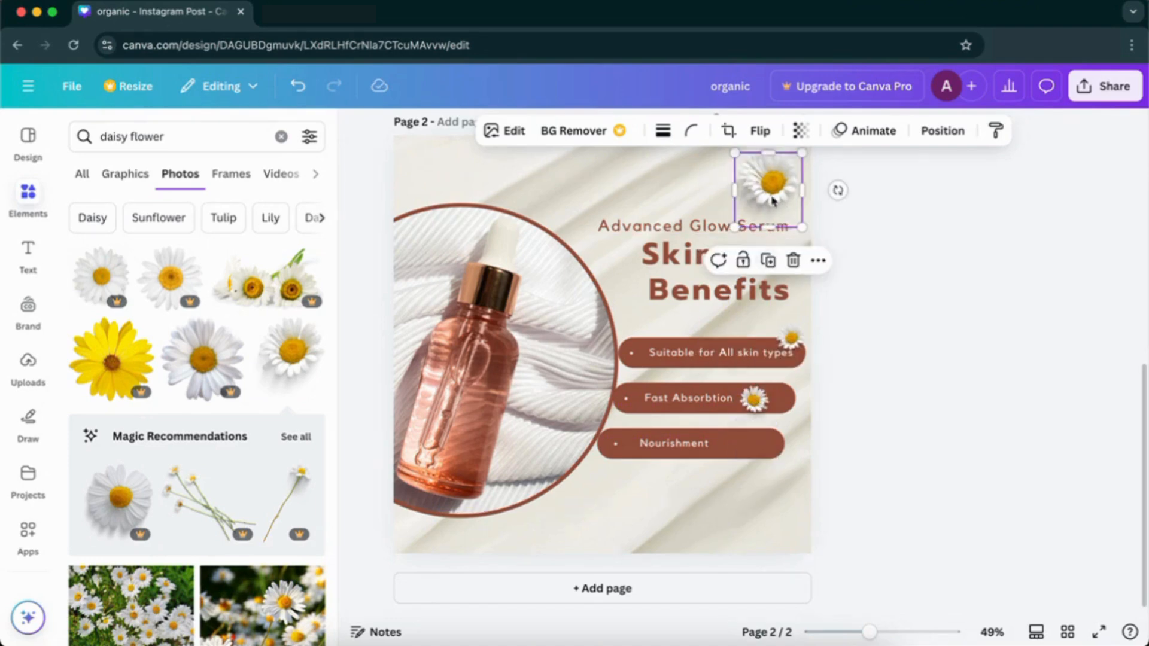
{"action": "left_click_drag", "start_coordinate": [772, 202], "coordinate": [560, 505]}
{"action": "left_click", "coordinate": [759, 131]}
{"action": "left_click", "coordinate": [727, 172]}
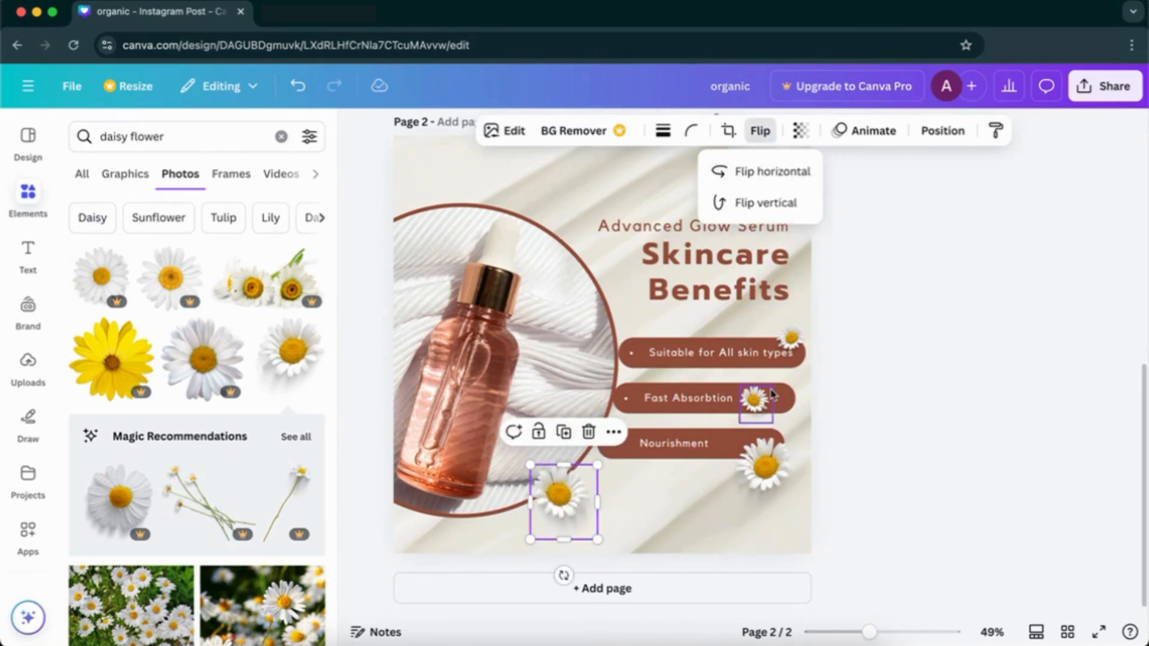
- Duplicate a small daisy and place the copy on the background below the bottom bar
{"action": "left_click", "coordinate": [755, 398]}
{"action": "left_click", "coordinate": [790, 338]}
{"action": "left_click_drag", "start_coordinate": [790, 338], "coordinate": [659, 506]}
- Duplicate the small daisy twice, placing one copy above the circular photo and the other above the start of the heading
{"action": "left_click", "coordinate": [791, 339]}
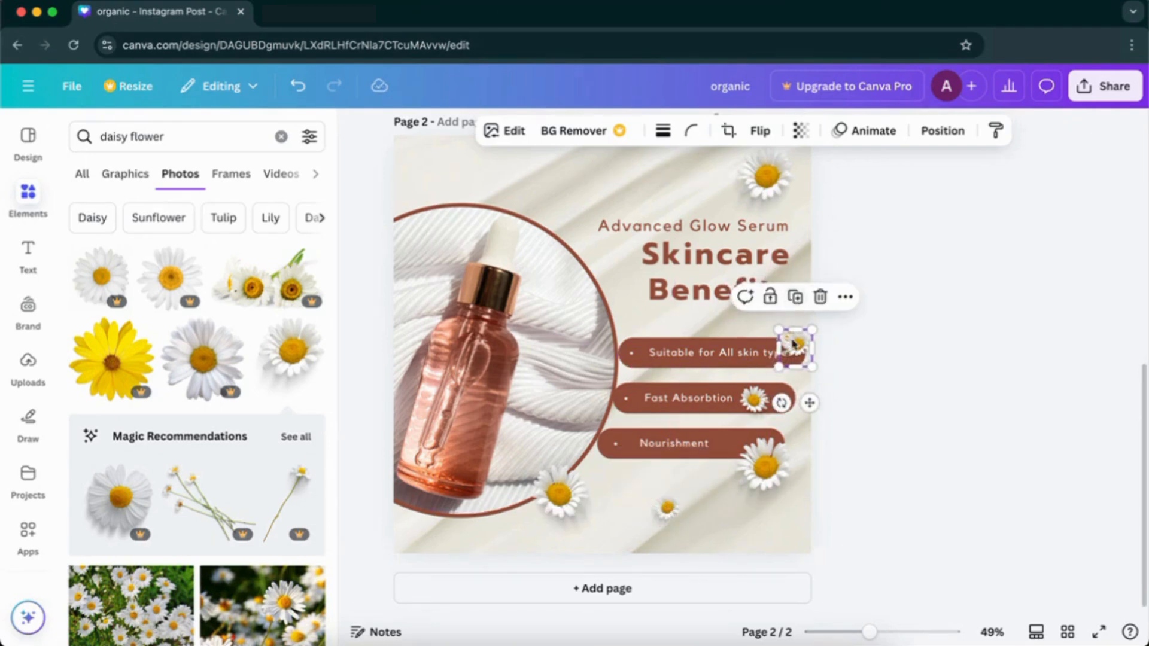
{"action": "left_click_drag", "start_coordinate": [793, 340], "coordinate": [482, 158]}
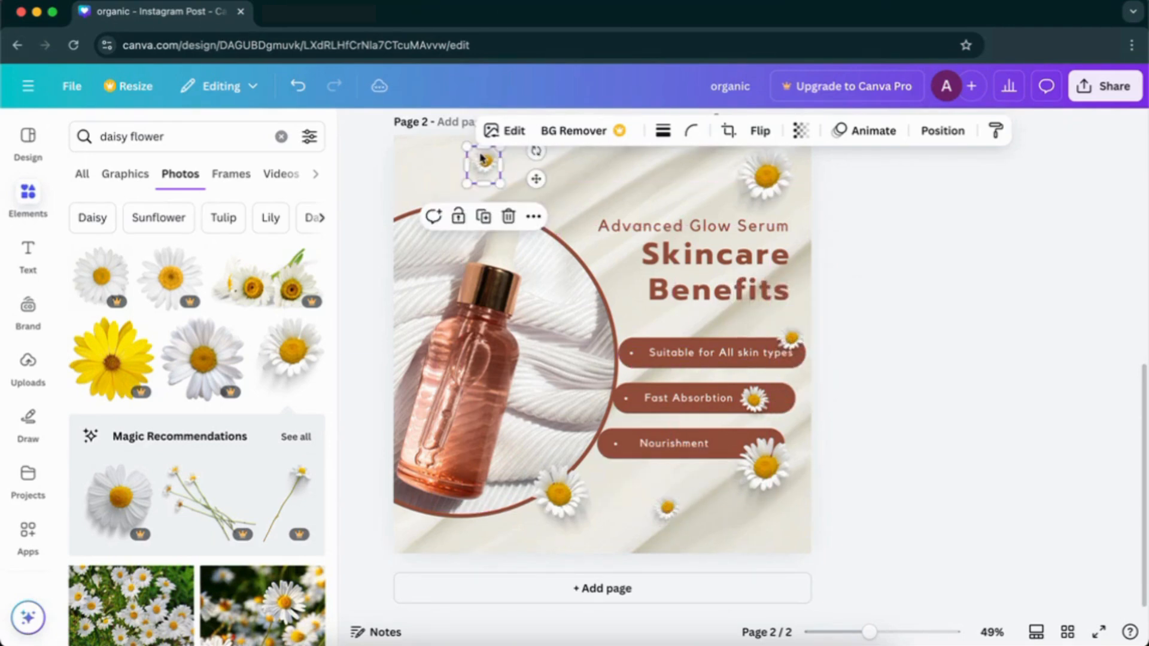
{"action": "left_click", "coordinate": [484, 218]}
{"action": "left_click_drag", "start_coordinate": [557, 169], "coordinate": [588, 180]}
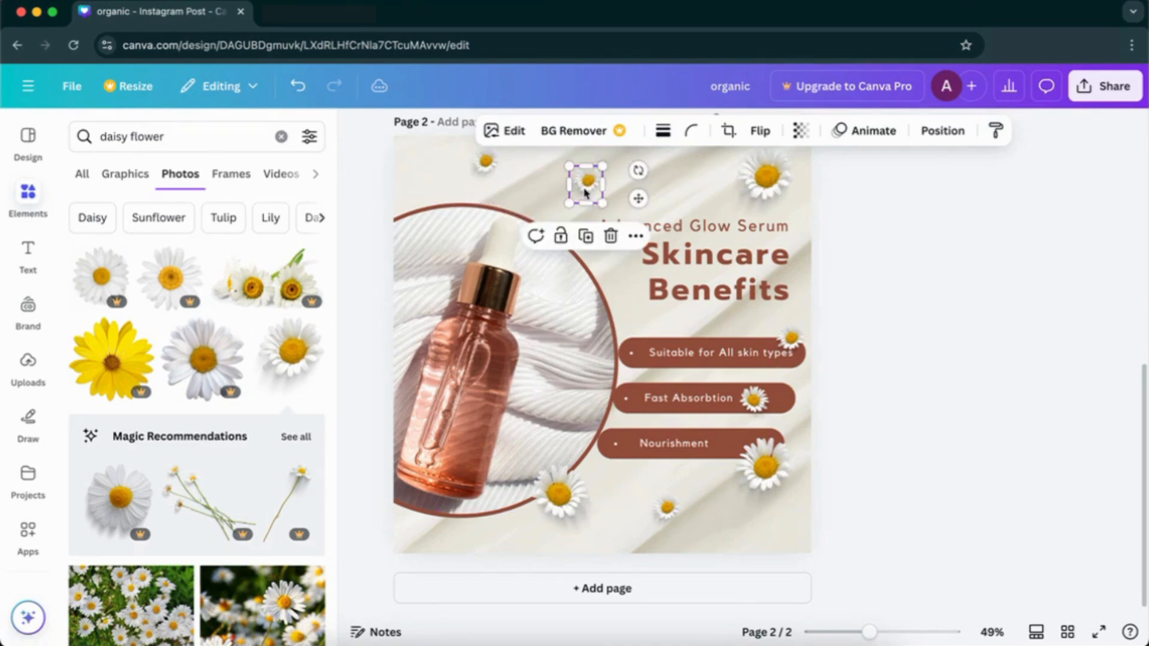
{"action": "left_click", "coordinate": [988, 314]}
{"action": "scroll", "coordinate": [987, 313], "scroll_direction": "down", "scroll_amount": 2}
{"action": "scroll", "coordinate": [987, 313], "scroll_direction": "up", "scroll_amount": 2}
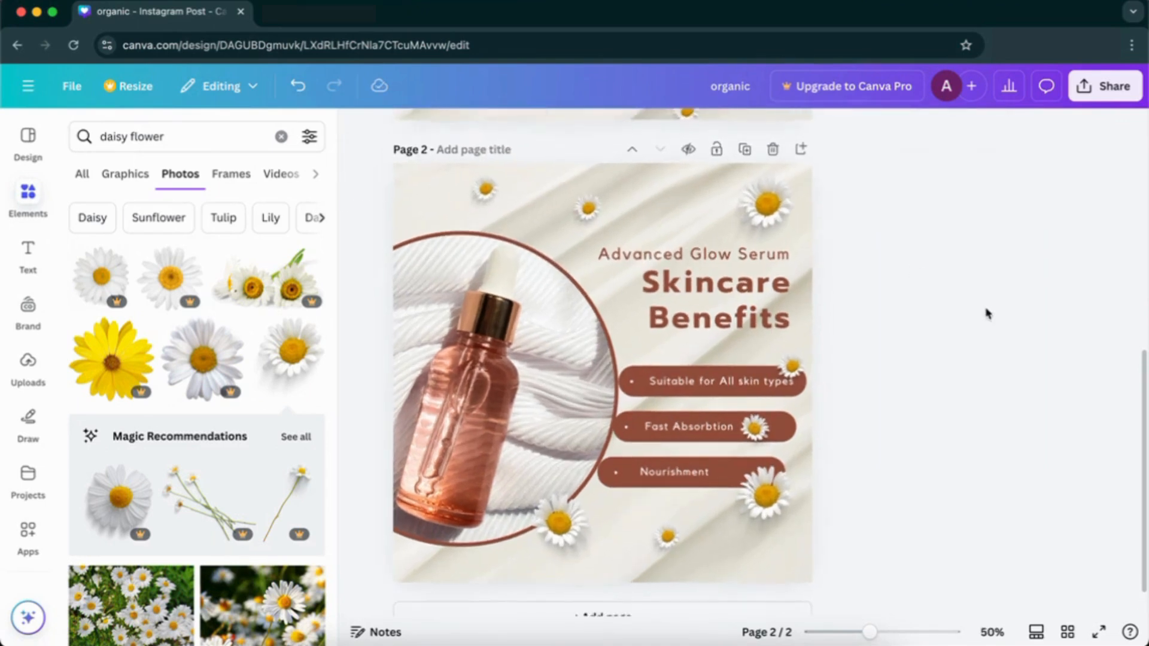
{"action": "scroll", "coordinate": [987, 314], "scroll_direction": "down", "scroll_amount": 1}
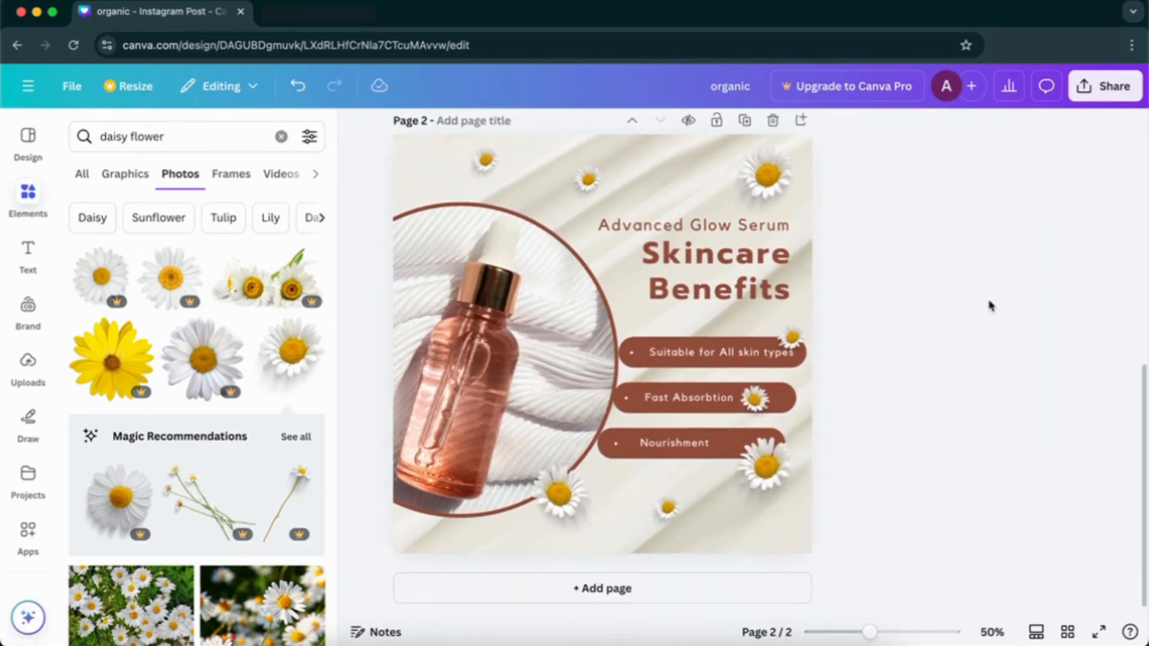